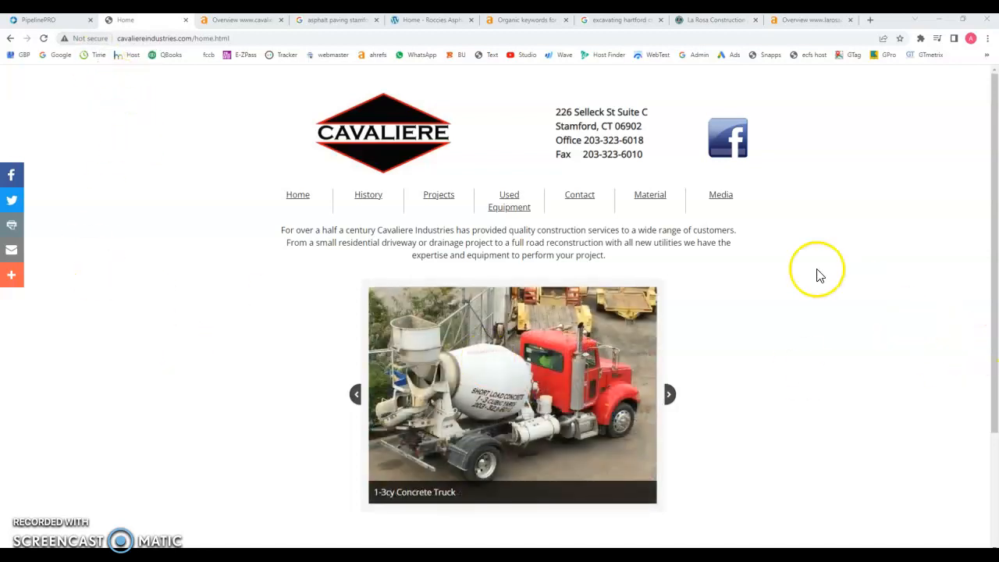
Examine the Cavaliere Industries home page from the header and project slideshow down to the services line
{"action": "scroll", "coordinate": [770, 259], "scroll_direction": "down", "scroll_amount": 2}
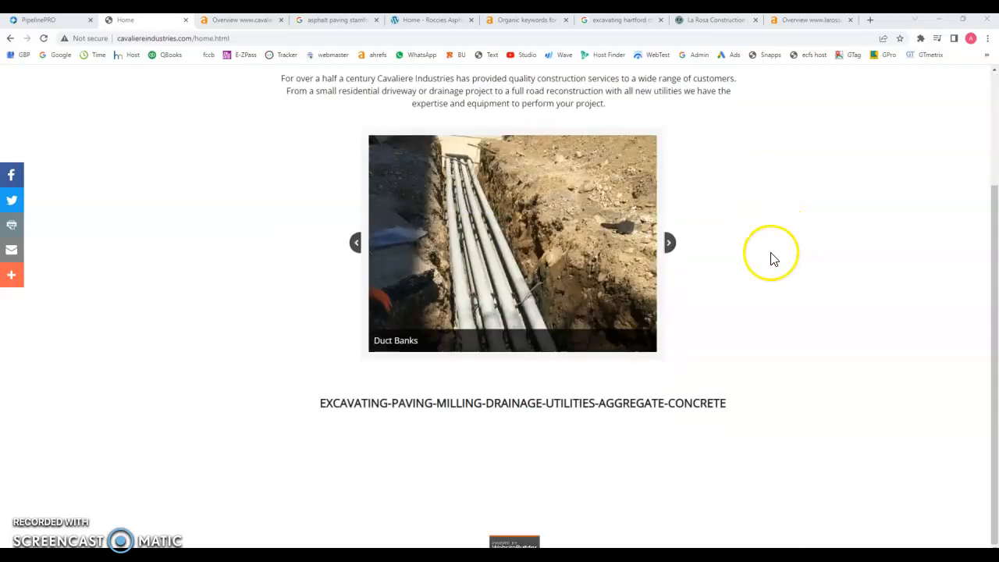
{"action": "scroll", "coordinate": [760, 350], "scroll_direction": "up", "scroll_amount": 2}
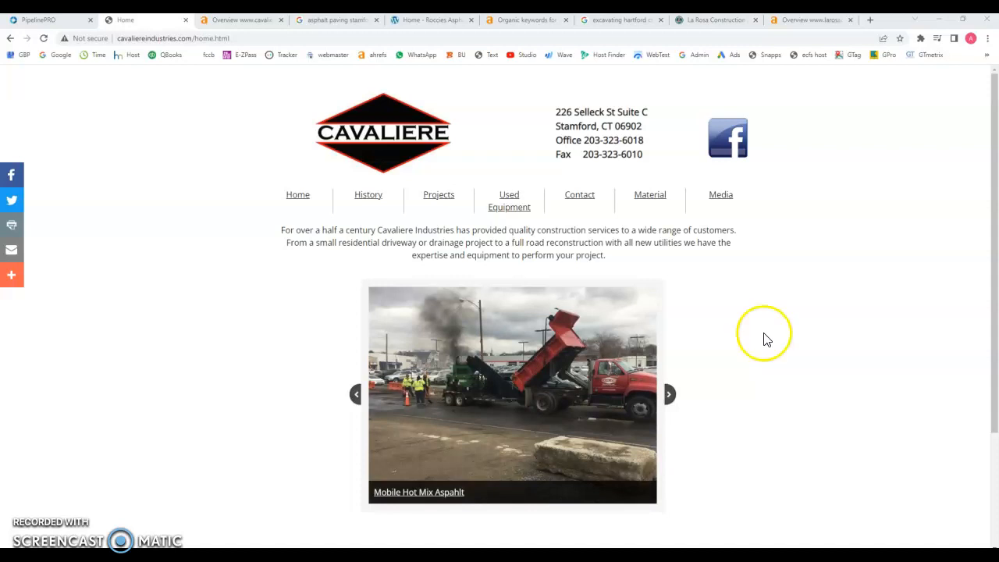
{"action": "scroll", "coordinate": [570, 410], "scroll_direction": "down", "scroll_amount": 2}
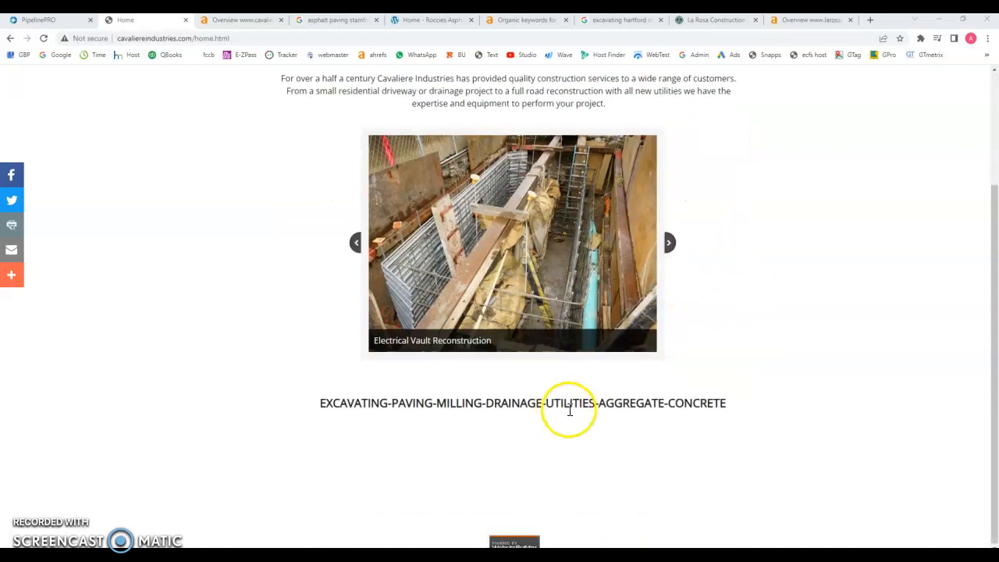
{"action": "scroll", "coordinate": [651, 479], "scroll_direction": "up", "scroll_amount": 2}
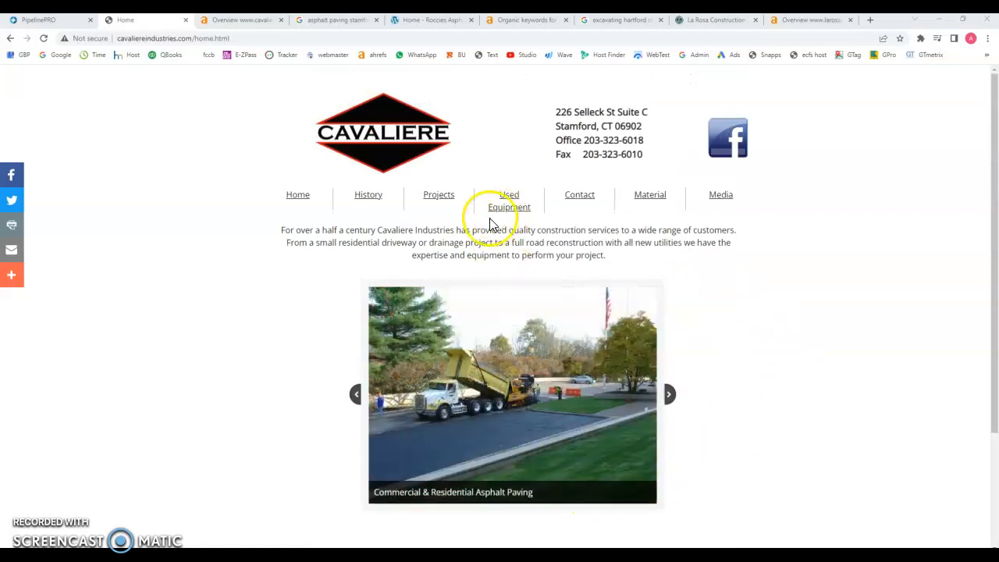
Review the home page's text content by highlighting the introductory paragraph and the company contact block and checking the services line
{"action": "mouse_move", "coordinate": [620, 268]}
{"action": "left_mouse_down"}
{"action": "mouse_move", "coordinate": [490, 241]}
{"action": "mouse_move", "coordinate": [631, 257]}
{"action": "left_mouse_up"}
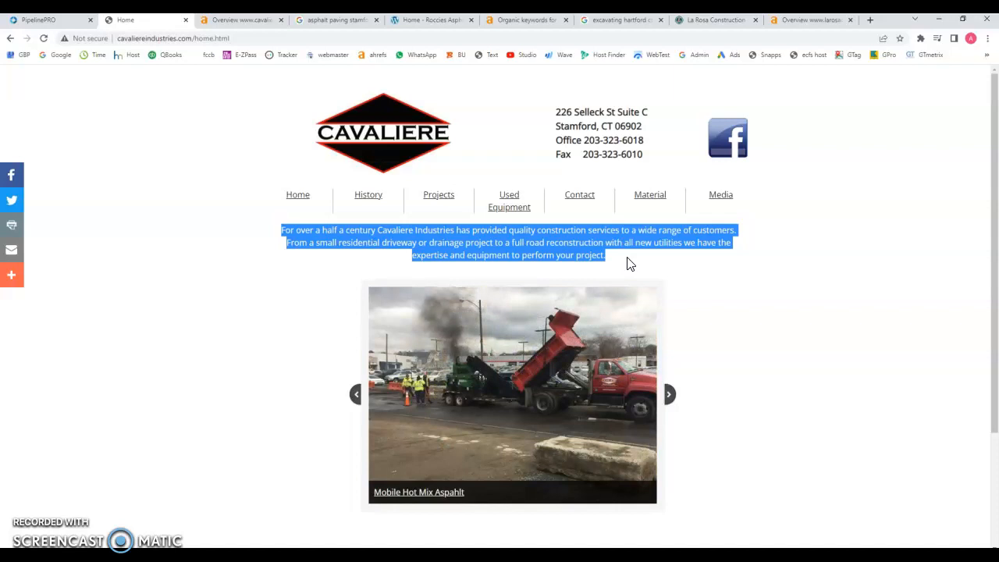
{"action": "left_click_drag", "start_coordinate": [665, 160], "coordinate": [551, 129]}
{"action": "left_click", "coordinate": [723, 320]}
{"action": "scroll", "coordinate": [723, 322], "scroll_direction": "down", "scroll_amount": 2}
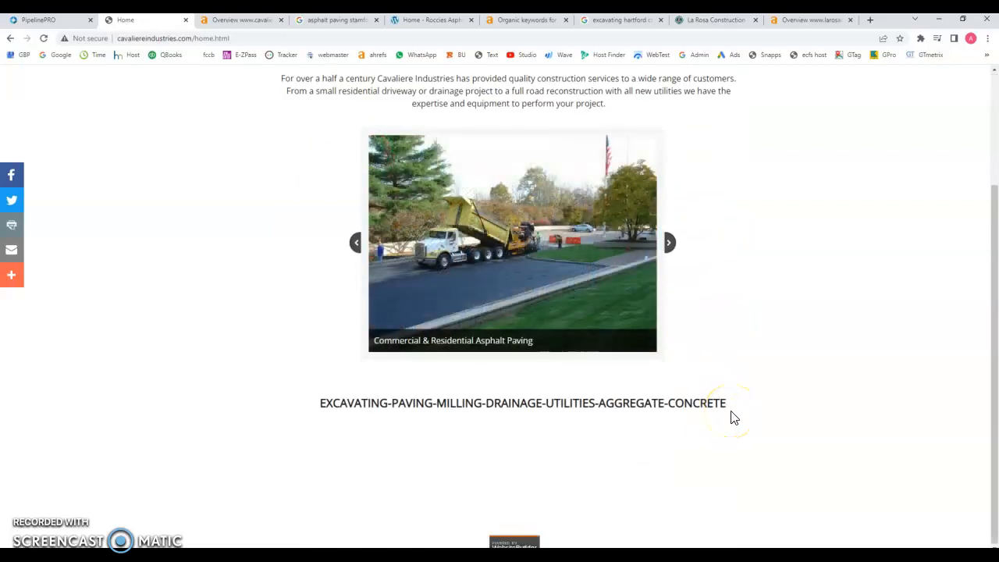
{"action": "scroll", "coordinate": [732, 418], "scroll_direction": "up", "scroll_amount": 2}
{"action": "left_click", "coordinate": [630, 269]}
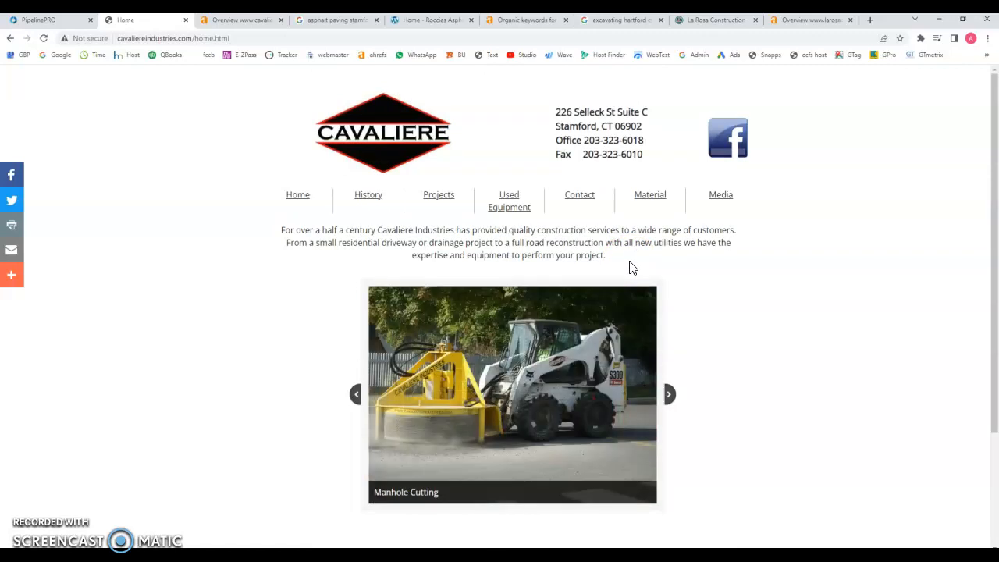
{"action": "left_click", "coordinate": [310, 231]}
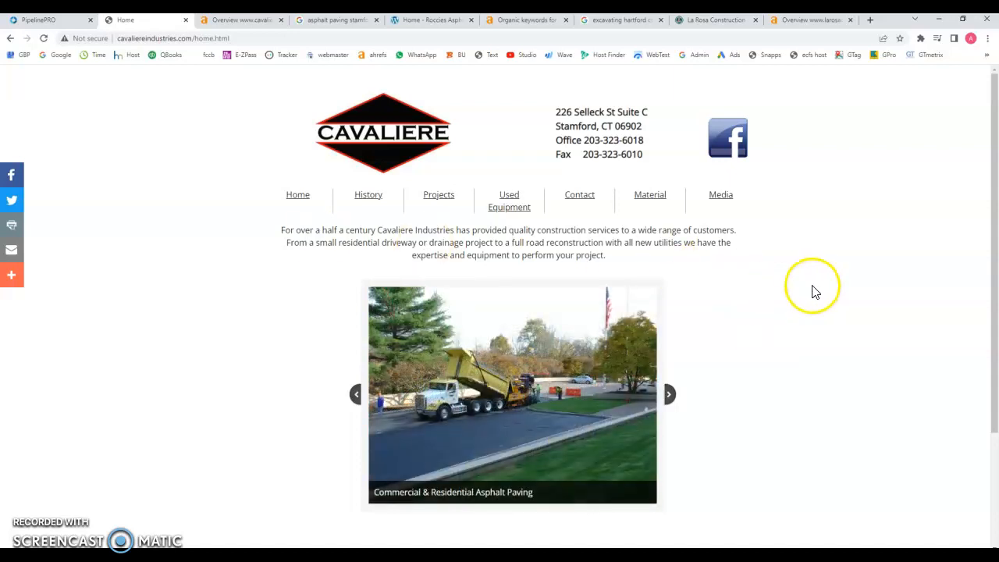
{"action": "left_click_drag", "start_coordinate": [632, 261], "coordinate": [279, 229]}
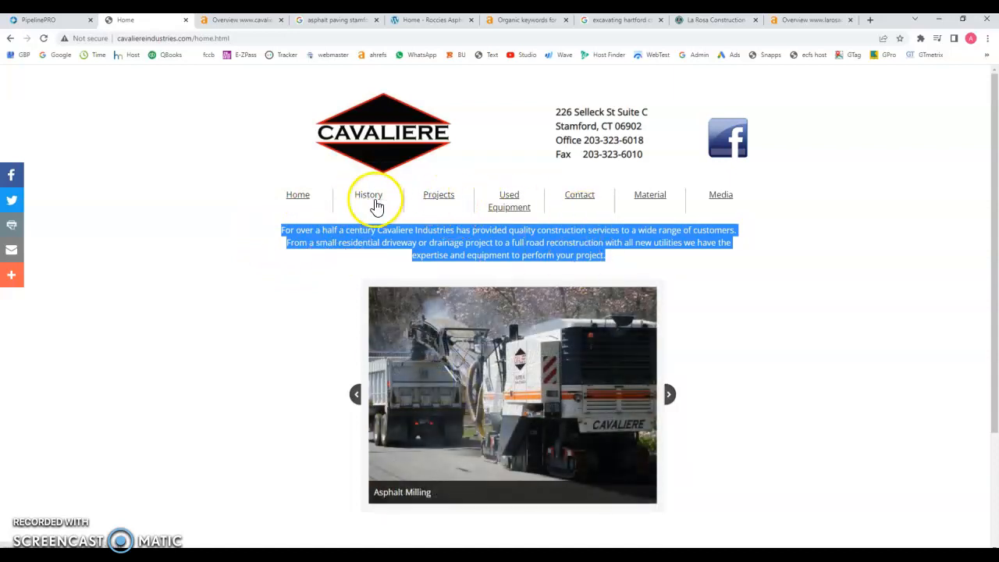
Open the site's History page and read through it, highlighting the closing paragraph that starts with 2008 through 2011
{"action": "left_click", "coordinate": [371, 199]}
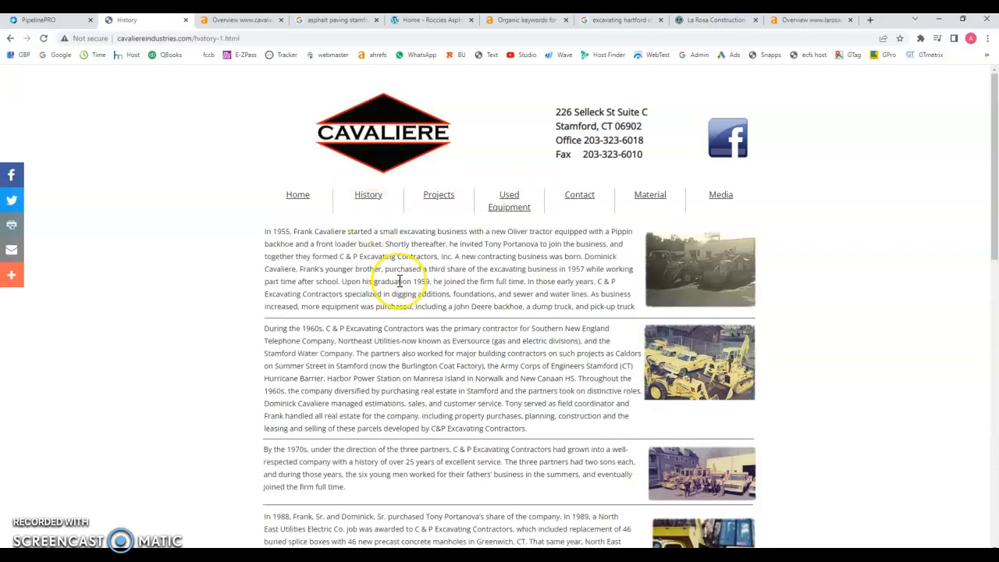
{"action": "scroll", "coordinate": [336, 366], "scroll_direction": "down", "scroll_amount": 2}
{"action": "scroll", "coordinate": [335, 366], "scroll_direction": "down", "scroll_amount": 6}
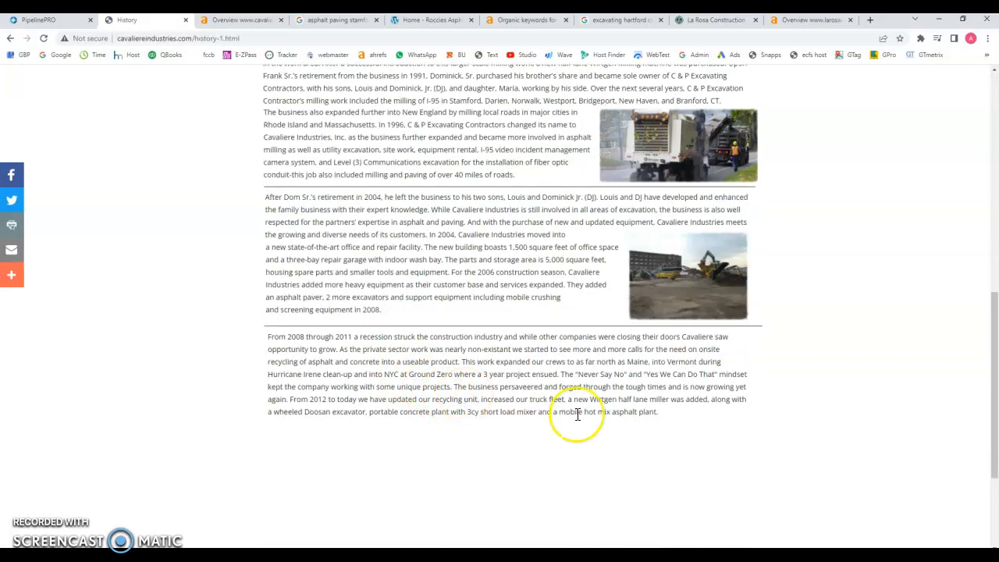
{"action": "left_click_drag", "start_coordinate": [687, 423], "coordinate": [255, 345]}
{"action": "left_click", "coordinate": [633, 441]}
{"action": "scroll", "coordinate": [633, 442], "scroll_direction": "up", "scroll_amount": 15}
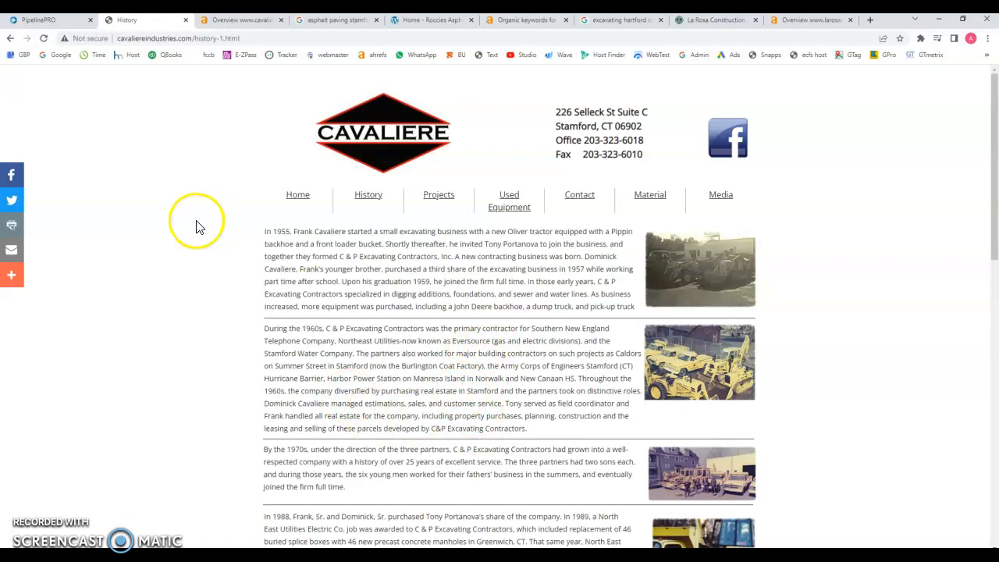
Check the Ahrefs overview of cavaliereindustries.com, then highlight the 1994 milling paragraph on the site's History page
{"action": "left_click", "coordinate": [236, 21]}
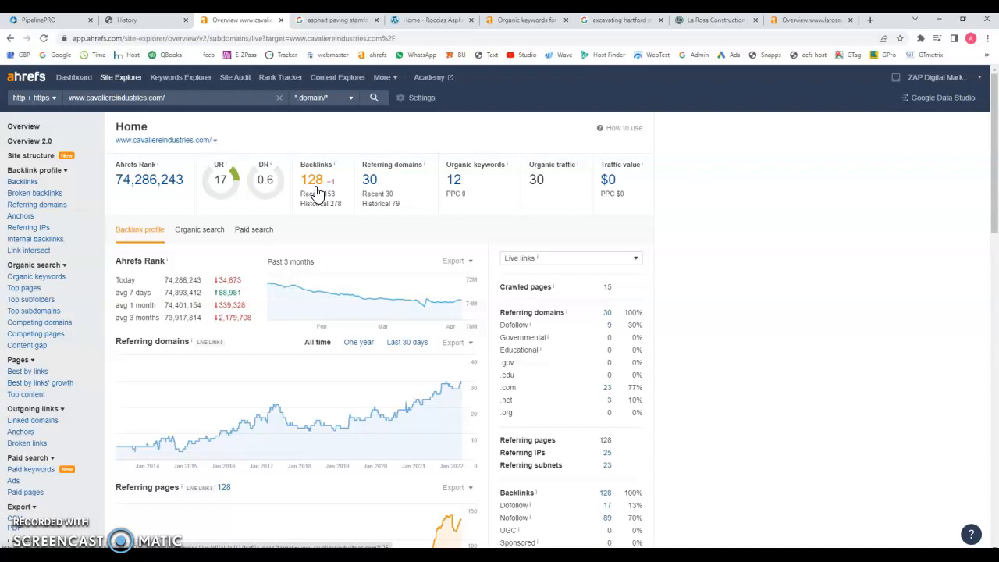
{"action": "left_click", "coordinate": [149, 22]}
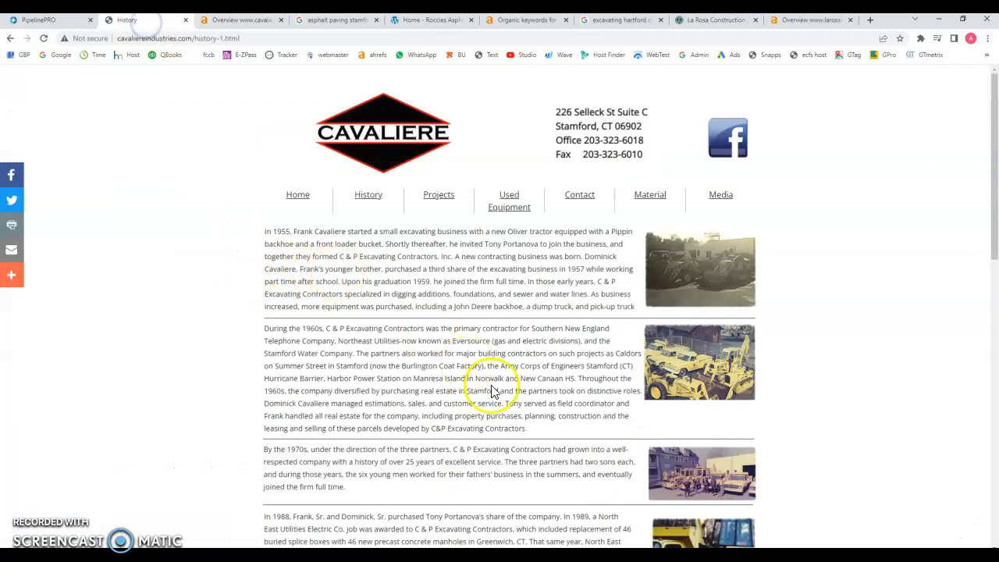
{"action": "scroll", "coordinate": [460, 398], "scroll_direction": "down", "scroll_amount": 2}
{"action": "scroll", "coordinate": [578, 449], "scroll_direction": "down", "scroll_amount": 2}
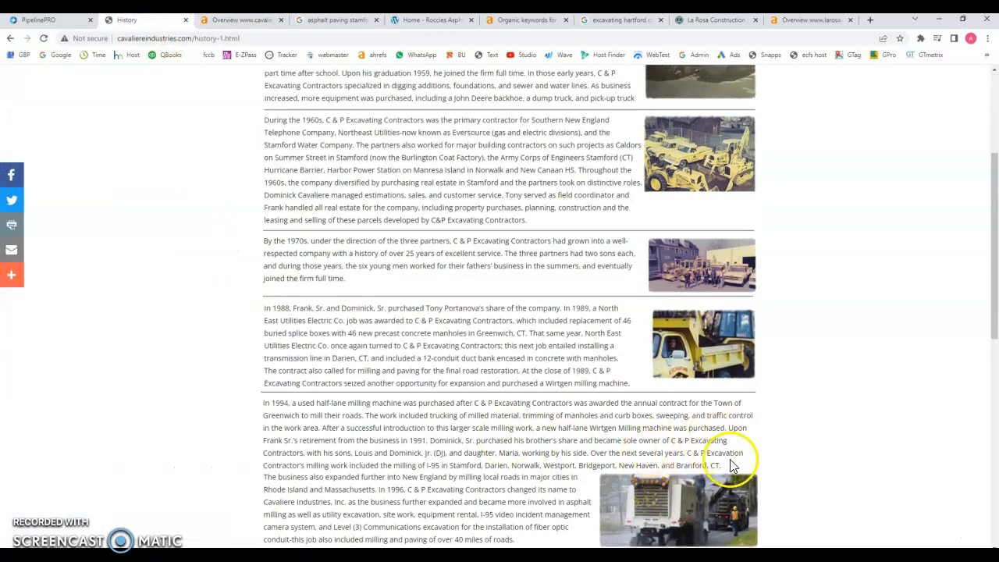
{"action": "left_click_drag", "start_coordinate": [720, 465], "coordinate": [380, 416]}
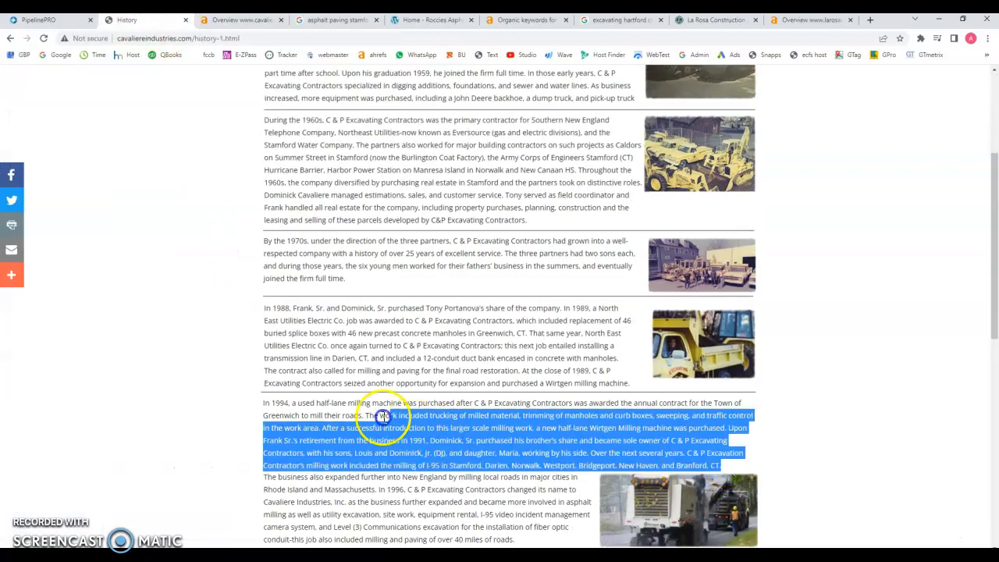
{"action": "left_click", "coordinate": [303, 299]}
In Ahrefs, highlight the domain rating of cavaliereindustries.com and open its organic keywords report
{"action": "left_click", "coordinate": [235, 20]}
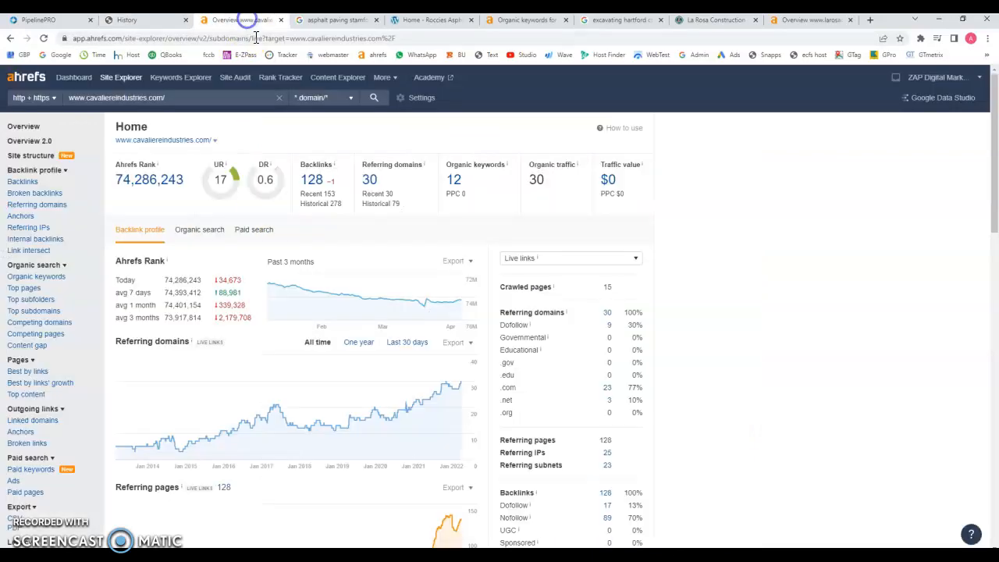
{"action": "double_click", "coordinate": [269, 181]}
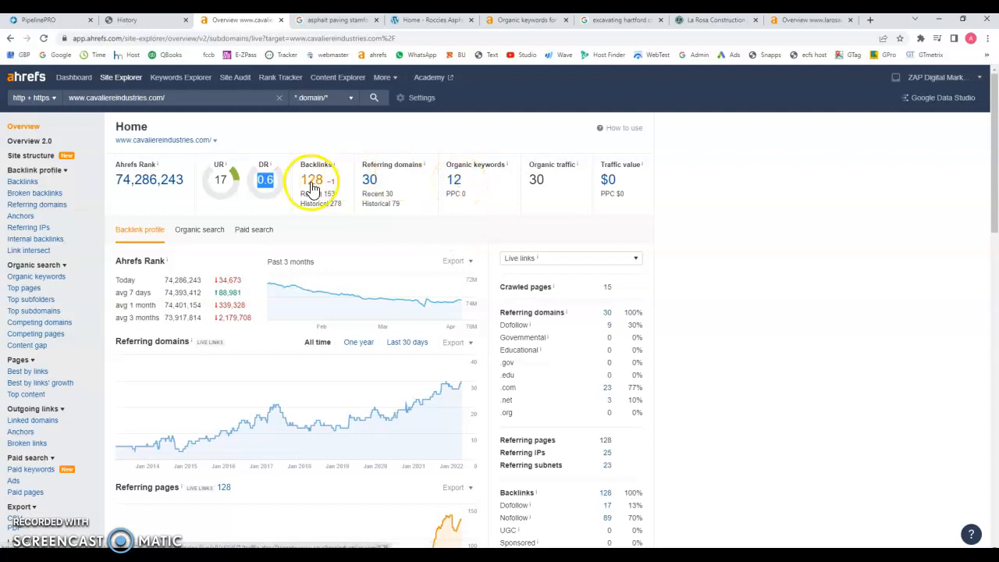
{"action": "left_click", "coordinate": [453, 179]}
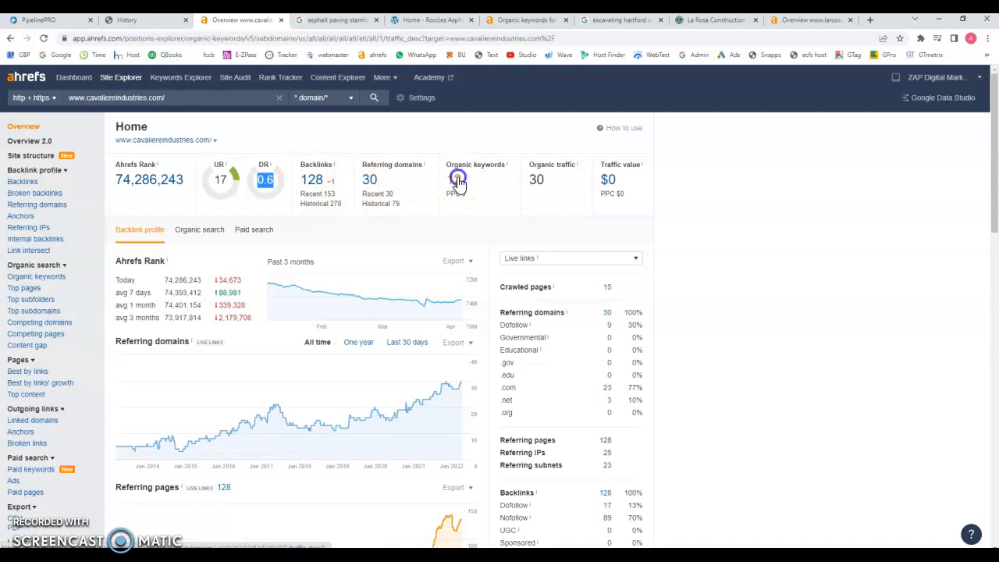
Examine the organic keywords list for cavaliereindustries.com, including each keyword's volume, traffic and ranking position
{"action": "left_click", "coordinate": [133, 225]}
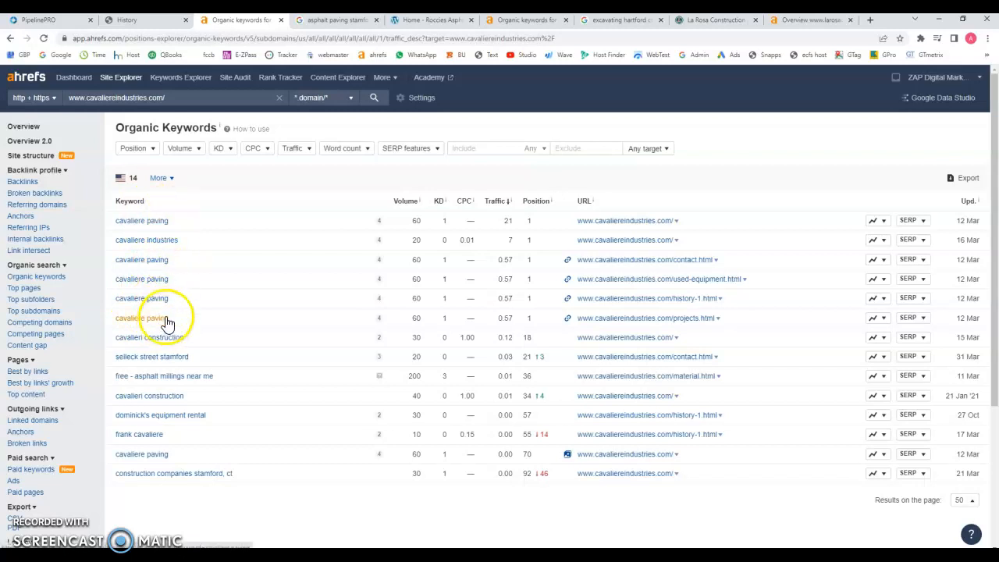
{"action": "scroll", "coordinate": [178, 456], "scroll_direction": "down", "scroll_amount": 1}
{"action": "scroll", "coordinate": [178, 457], "scroll_direction": "down", "scroll_amount": 1}
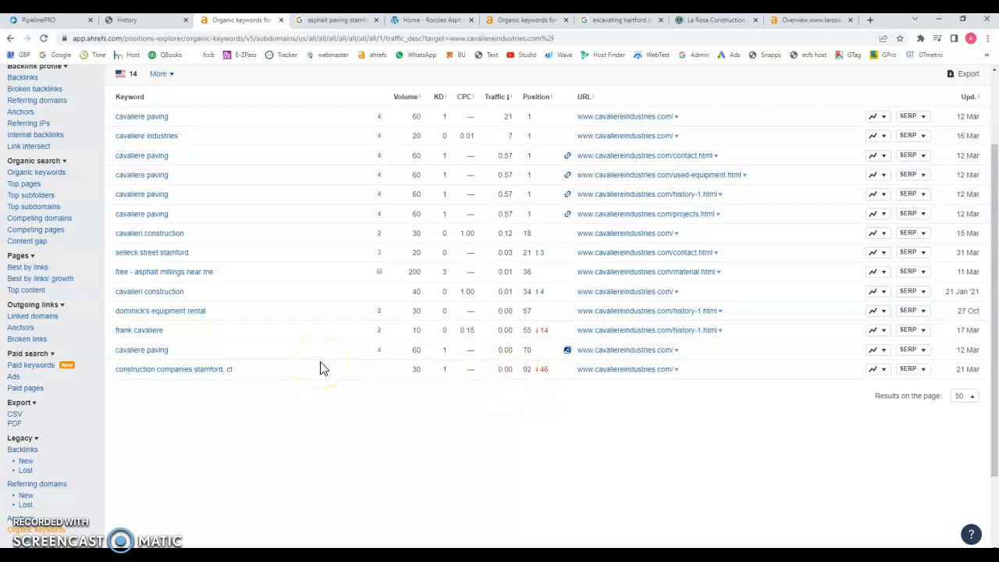
{"action": "scroll", "coordinate": [137, 331], "scroll_direction": "up", "scroll_amount": 2}
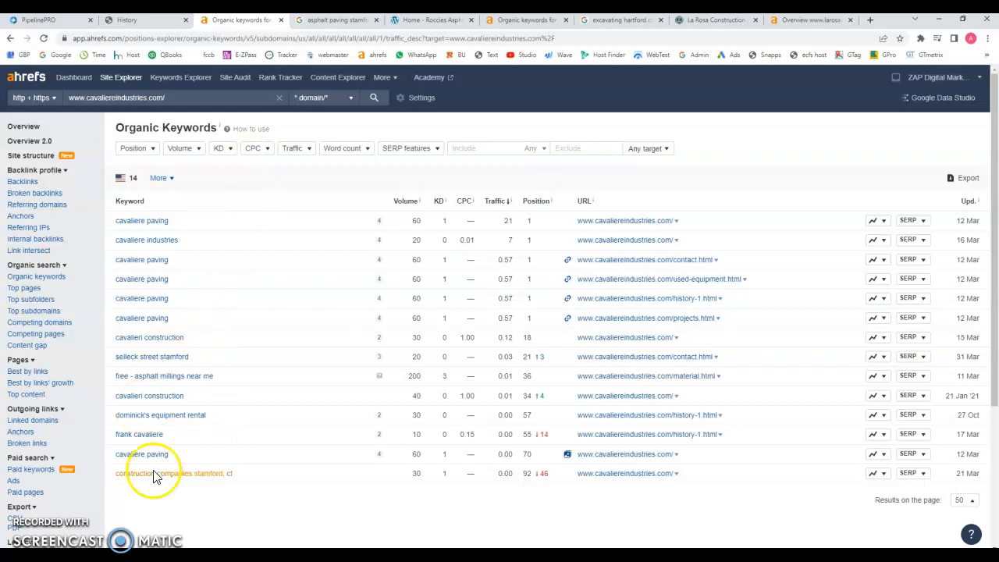
Switch to the Google results for "asphalt paving stamford ct" and examine the ads, map listings and organic results
{"action": "left_click", "coordinate": [313, 20]}
{"action": "scroll", "coordinate": [272, 320], "scroll_direction": "up", "scroll_amount": 4}
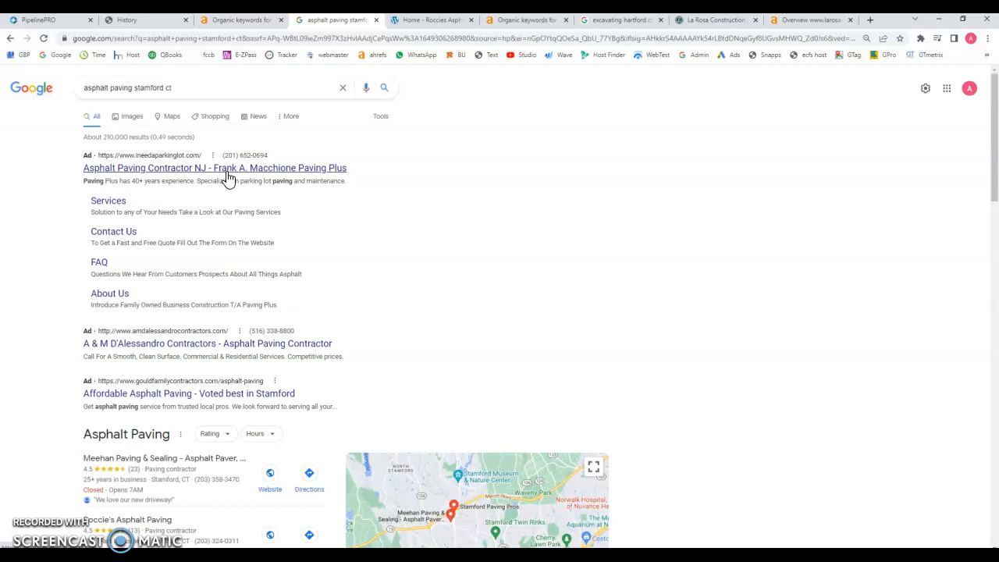
{"action": "scroll", "coordinate": [223, 172], "scroll_direction": "down", "scroll_amount": 3}
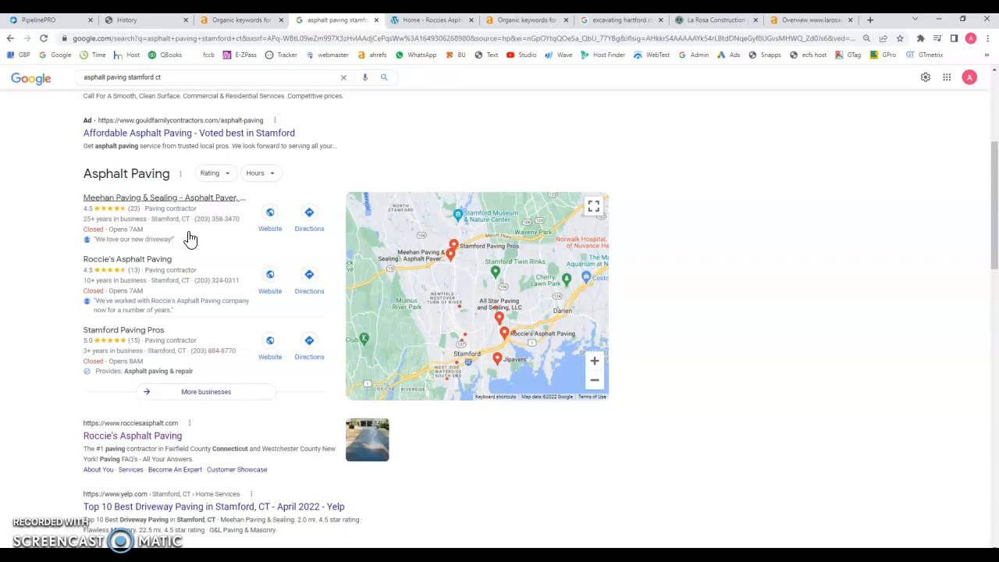
{"action": "scroll", "coordinate": [190, 239], "scroll_direction": "down", "scroll_amount": 2}
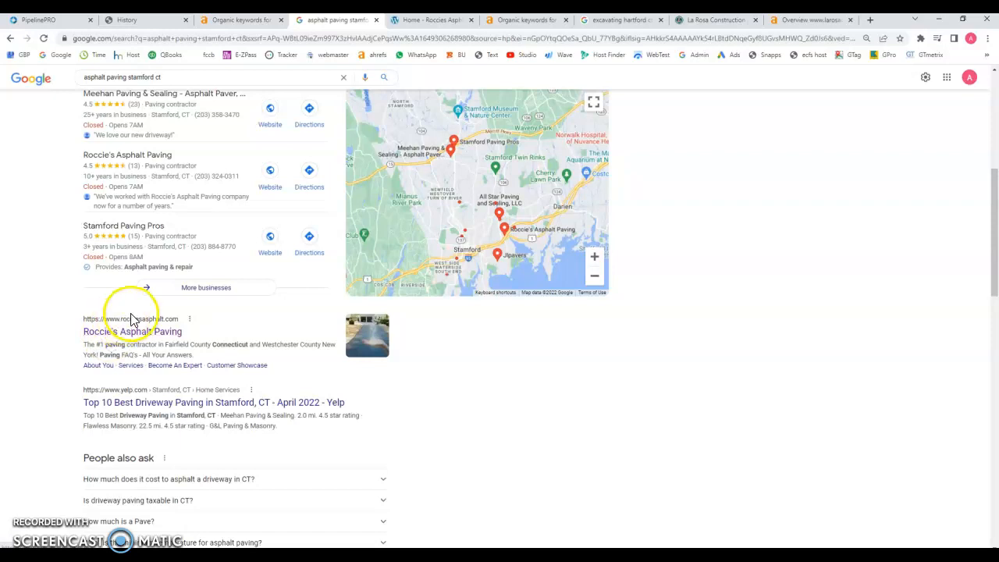
{"action": "scroll", "coordinate": [145, 213], "scroll_direction": "down", "scroll_amount": 2}
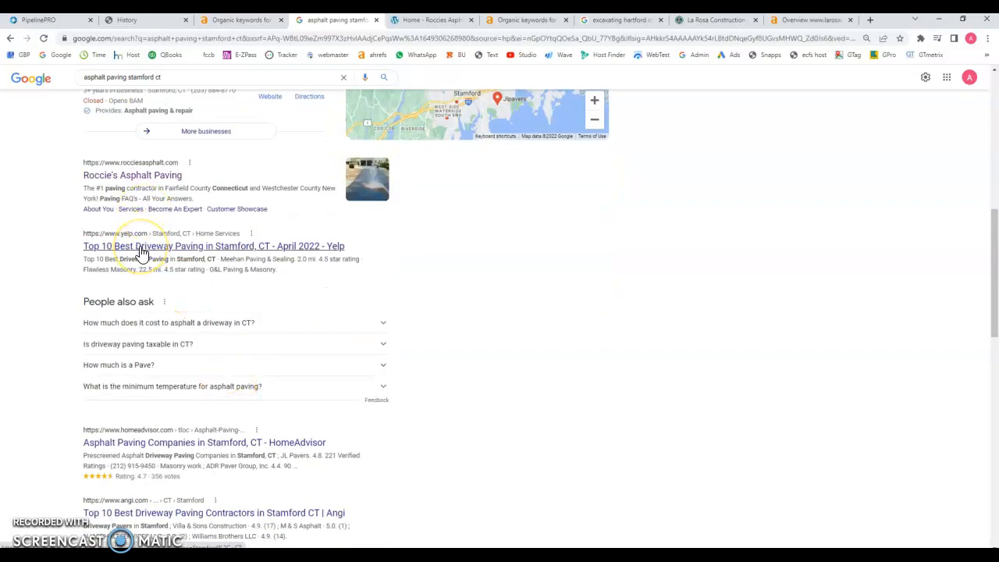
{"action": "scroll", "coordinate": [144, 257], "scroll_direction": "down", "scroll_amount": 1}
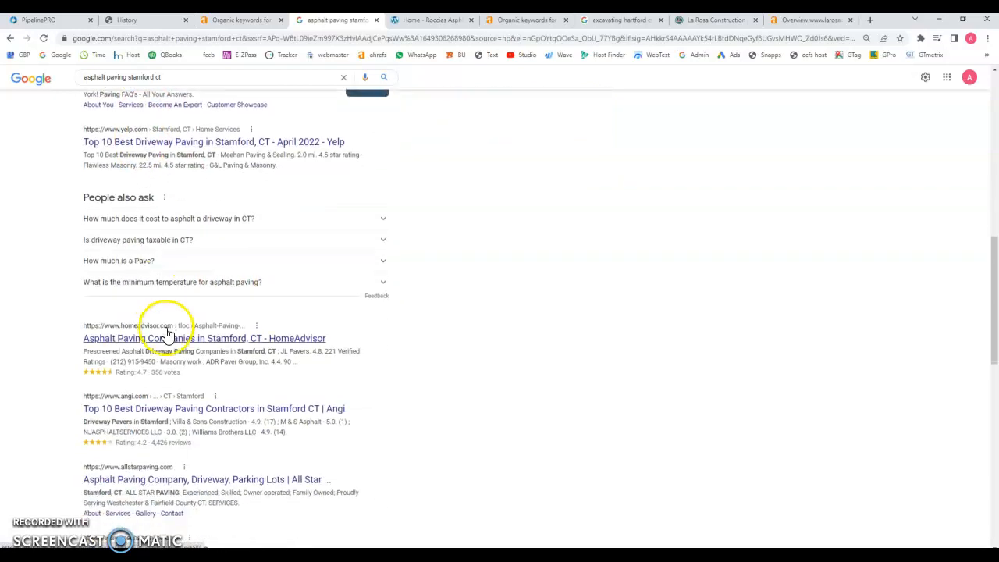
{"action": "scroll", "coordinate": [150, 418], "scroll_direction": "down", "scroll_amount": 1}
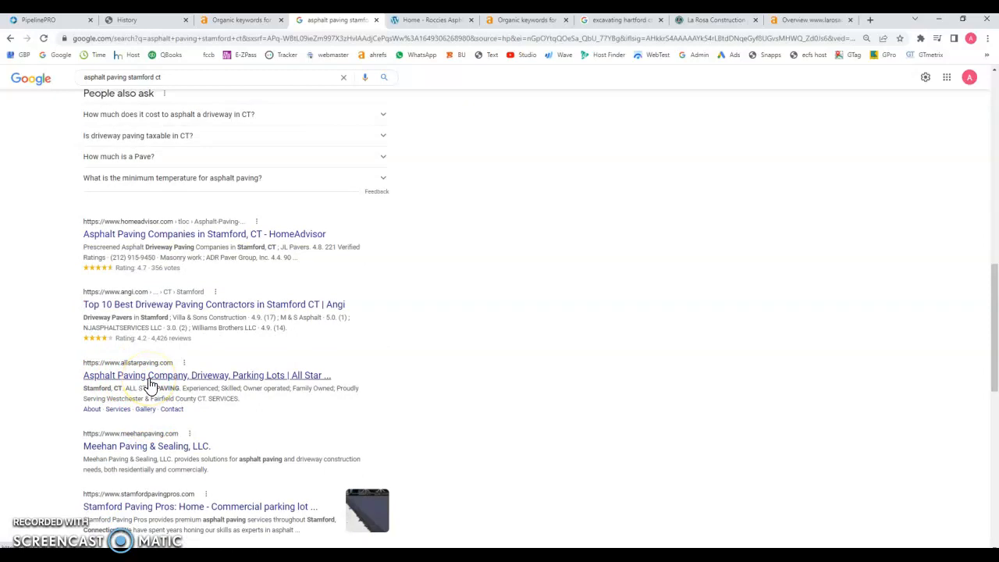
{"action": "scroll", "coordinate": [150, 385], "scroll_direction": "up", "scroll_amount": 4}
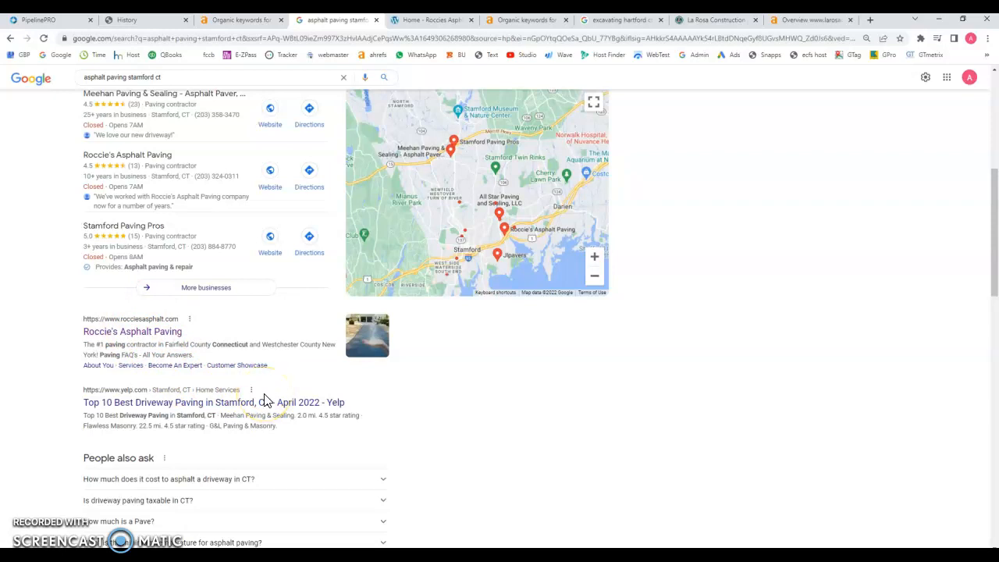
Switch to the Roccie's Asphalt Paving website and examine its home page content, awards section and listed service areas
{"action": "left_click", "coordinate": [429, 21]}
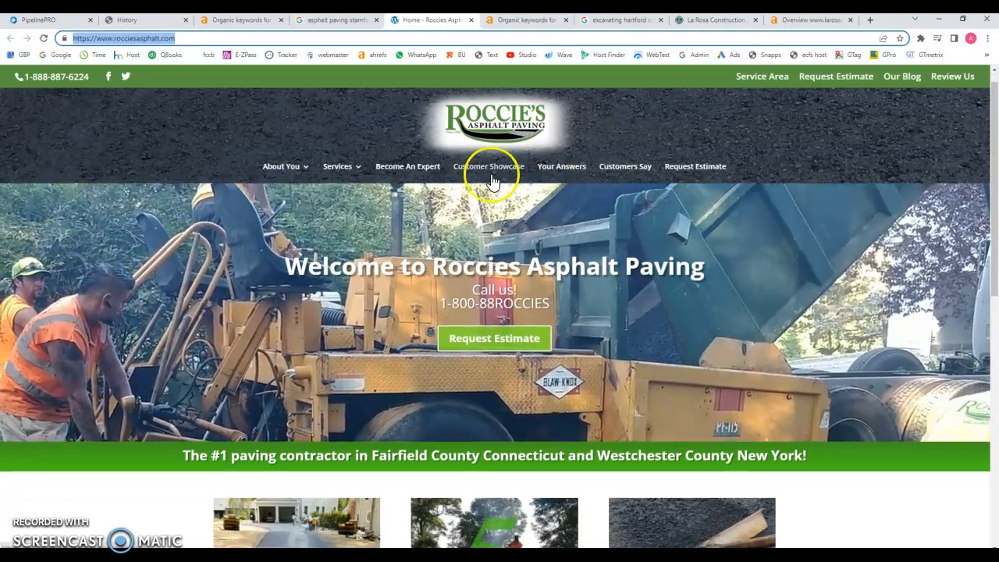
{"action": "scroll", "coordinate": [702, 312], "scroll_direction": "down", "scroll_amount": 6}
{"action": "scroll", "coordinate": [383, 461], "scroll_direction": "down", "scroll_amount": 1}
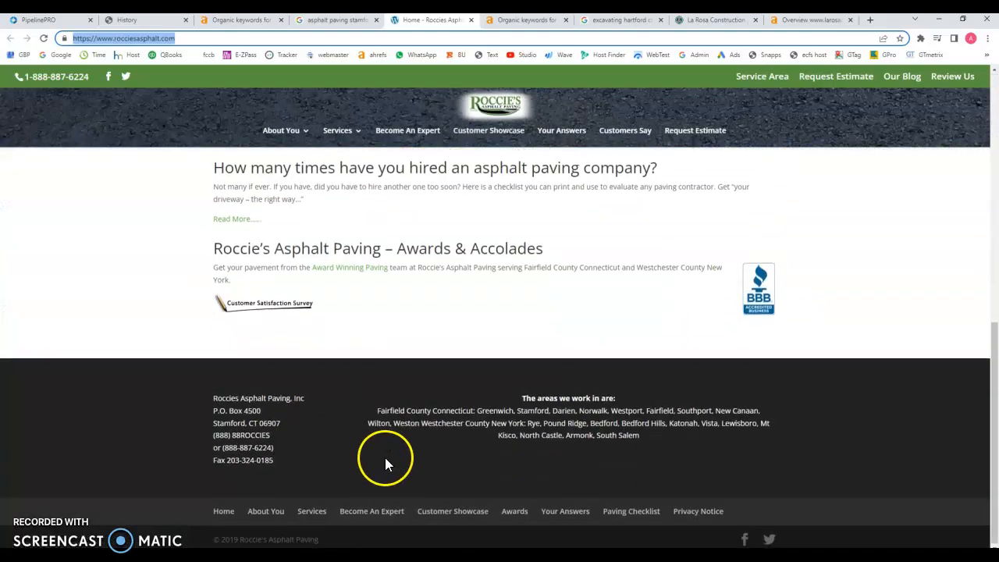
{"action": "scroll", "coordinate": [422, 484], "scroll_direction": "up", "scroll_amount": 4}
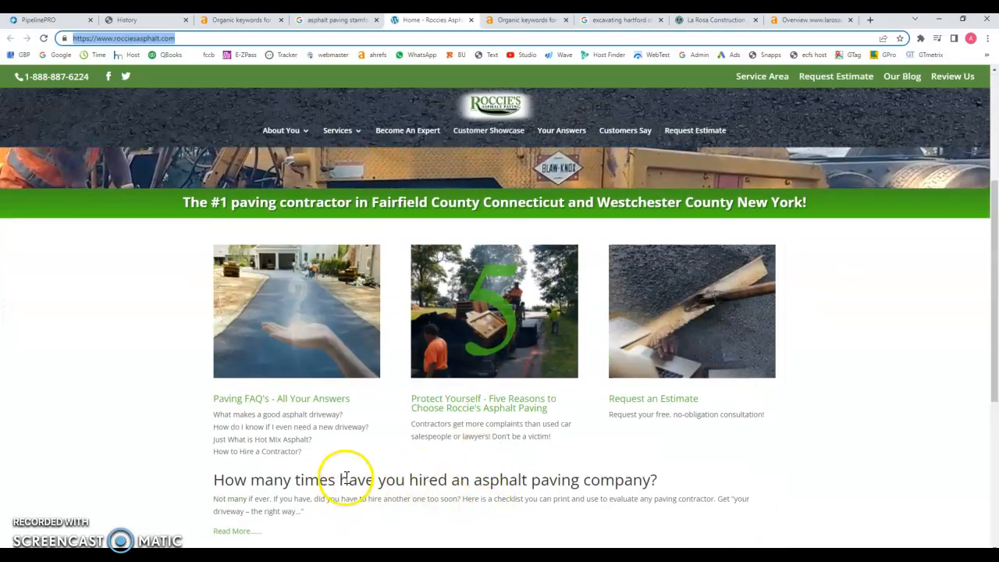
{"action": "scroll", "coordinate": [350, 482], "scroll_direction": "down", "scroll_amount": 2}
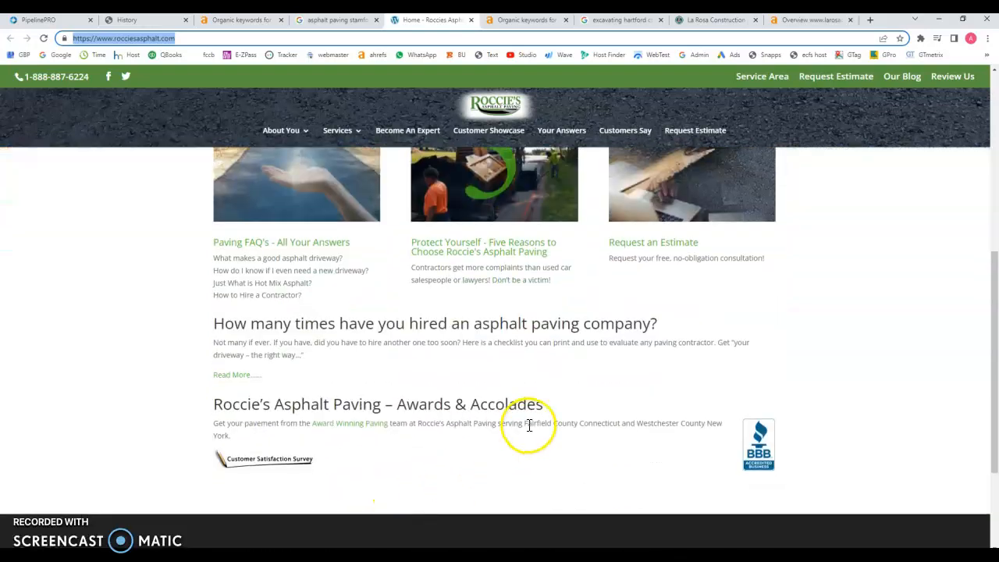
{"action": "scroll", "coordinate": [631, 468], "scroll_direction": "up", "scroll_amount": 3}
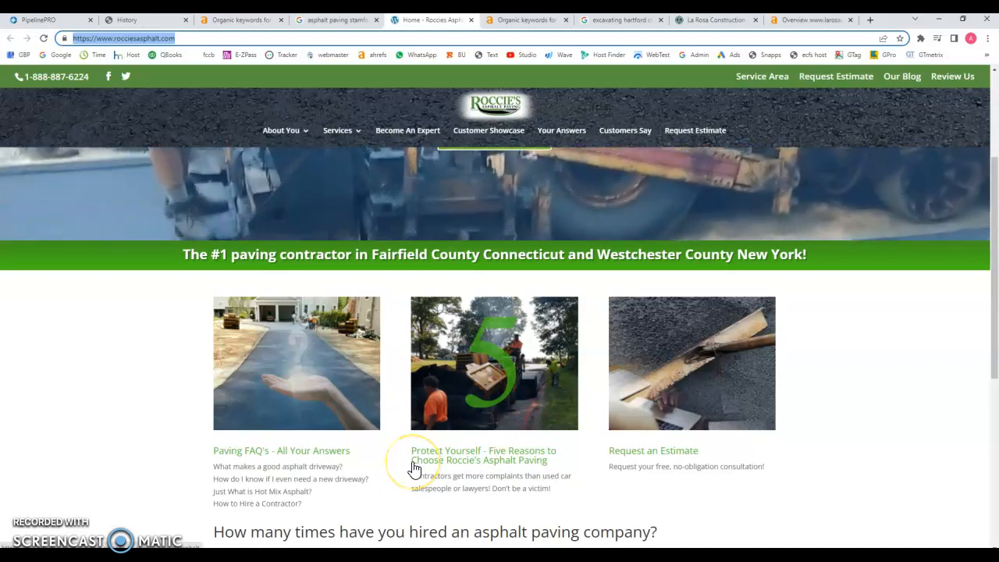
{"action": "scroll", "coordinate": [418, 461], "scroll_direction": "down", "scroll_amount": 1}
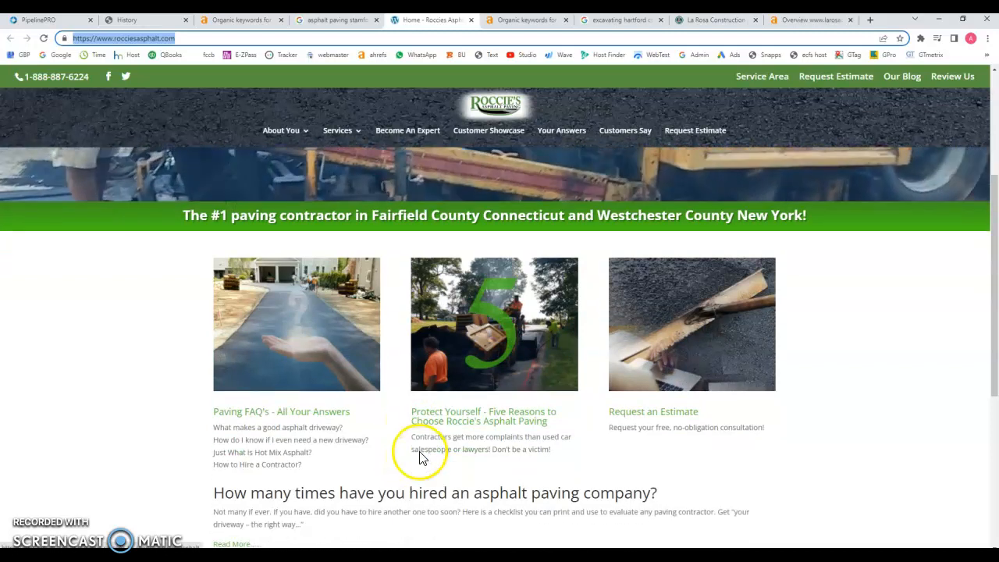
Open the Commercial Services page on the Roccie's Asphalt Paving website and examine its service descriptions and photo gallery
{"action": "scroll", "coordinate": [419, 459], "scroll_direction": "down", "scroll_amount": 2}
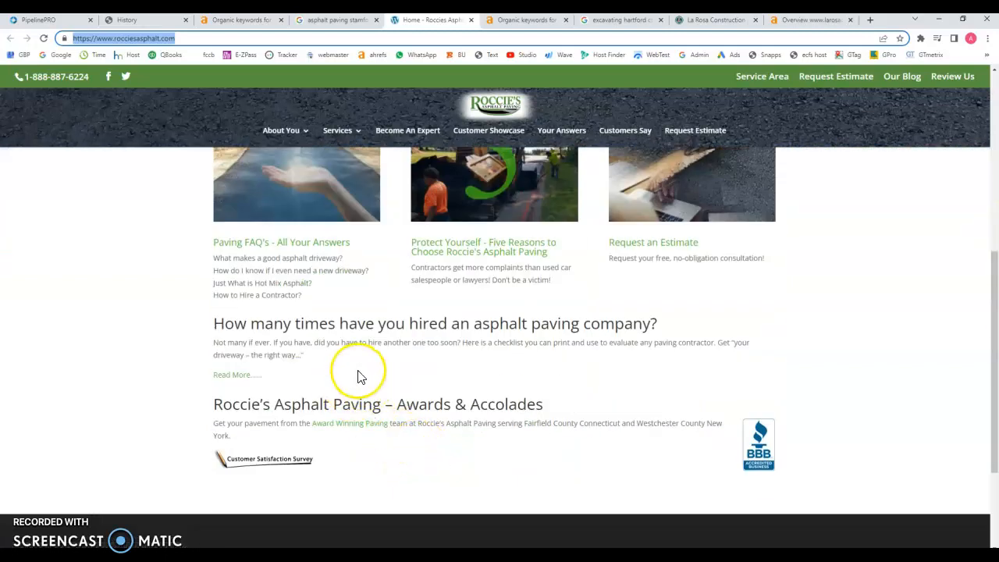
{"action": "scroll", "coordinate": [357, 377], "scroll_direction": "up", "scroll_amount": 3}
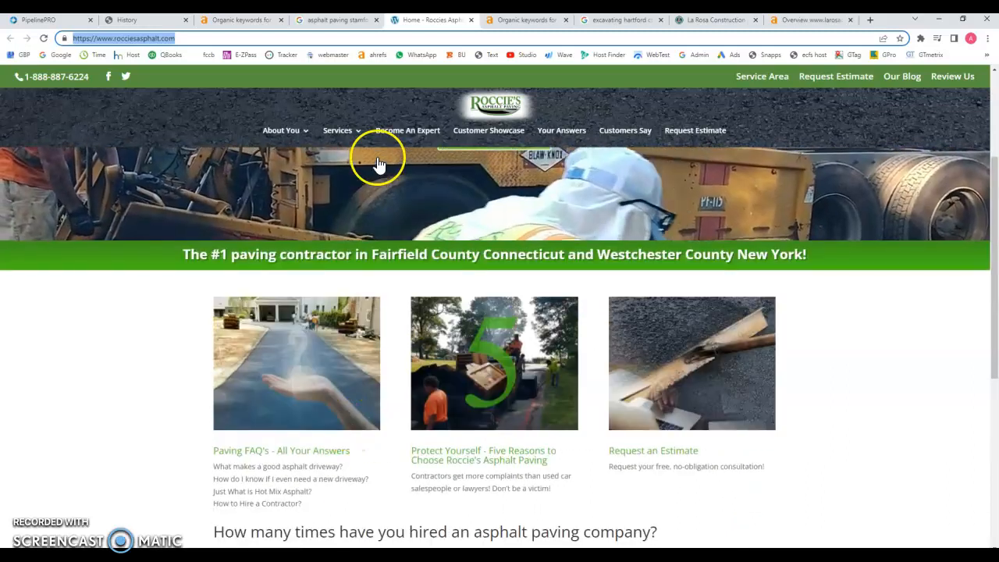
{"action": "mouse_move", "coordinate": [346, 129]}
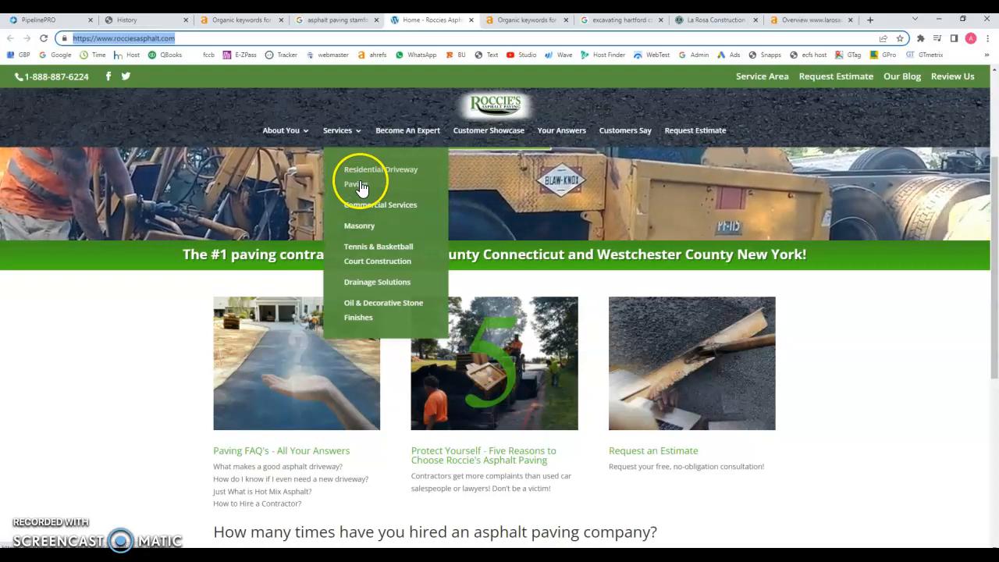
{"action": "left_click", "coordinate": [361, 209]}
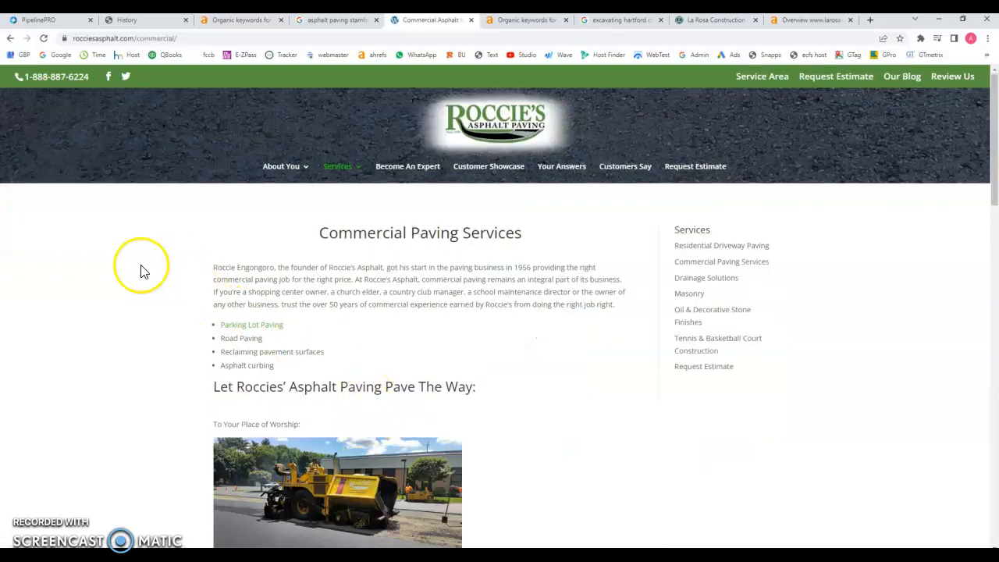
{"action": "scroll", "coordinate": [336, 305], "scroll_direction": "down", "scroll_amount": 12}
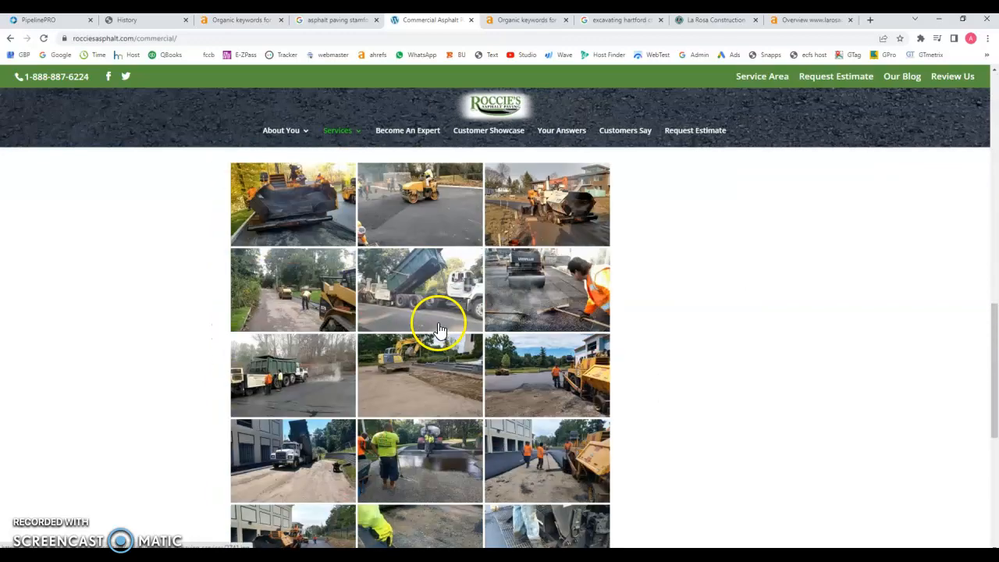
{"action": "scroll", "coordinate": [439, 328], "scroll_direction": "down", "scroll_amount": 6}
{"action": "scroll", "coordinate": [423, 361], "scroll_direction": "up", "scroll_amount": 8}
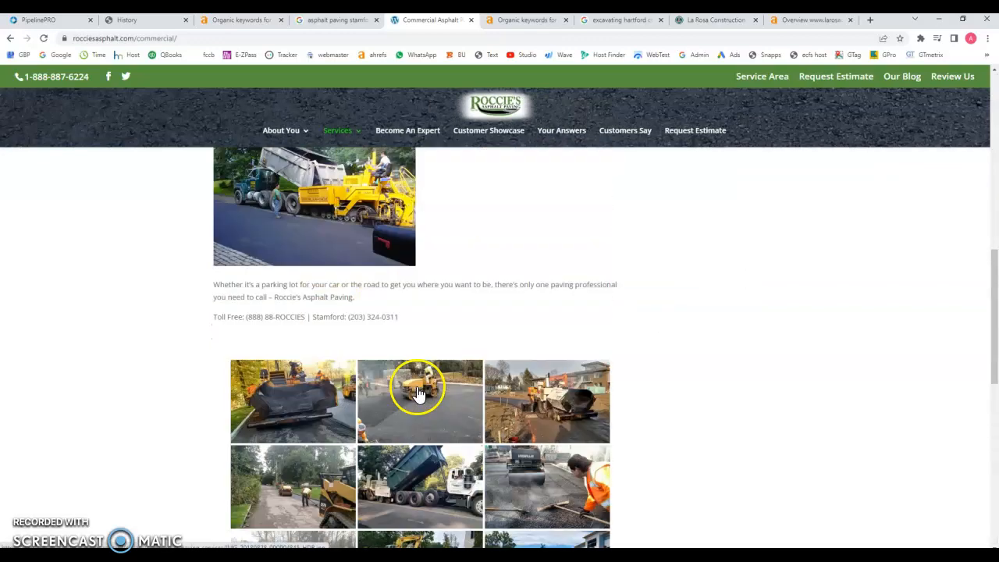
{"action": "scroll", "coordinate": [418, 392], "scroll_direction": "up", "scroll_amount": 5}
{"action": "scroll", "coordinate": [555, 424], "scroll_direction": "up", "scroll_amount": 5}
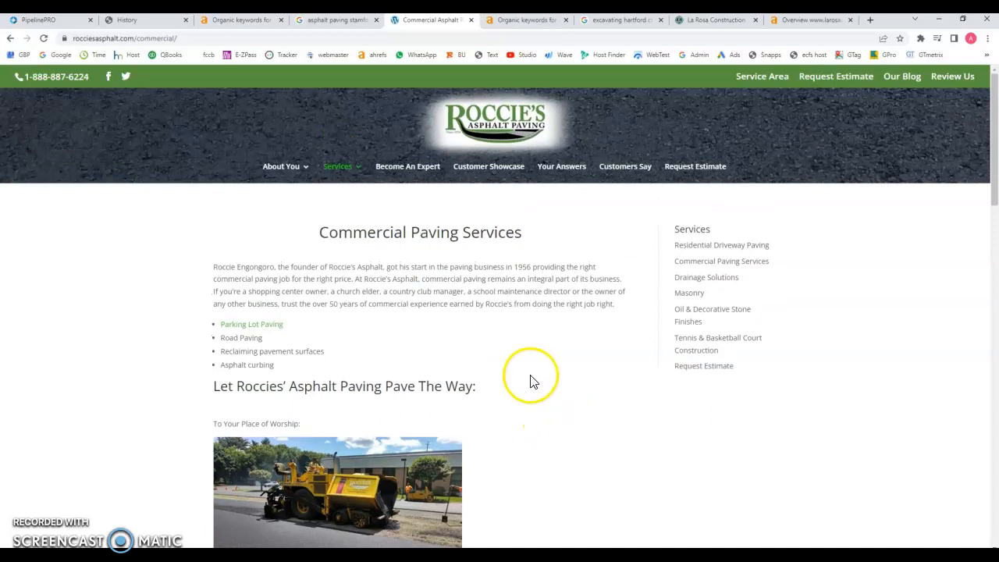
Switch to Ahrefs, highlight the domain rating in the rocciesasphalt.com overview and open the site's organic keywords report
{"action": "left_click", "coordinate": [515, 22]}
{"action": "scroll", "coordinate": [218, 211], "scroll_direction": "up", "scroll_amount": 10}
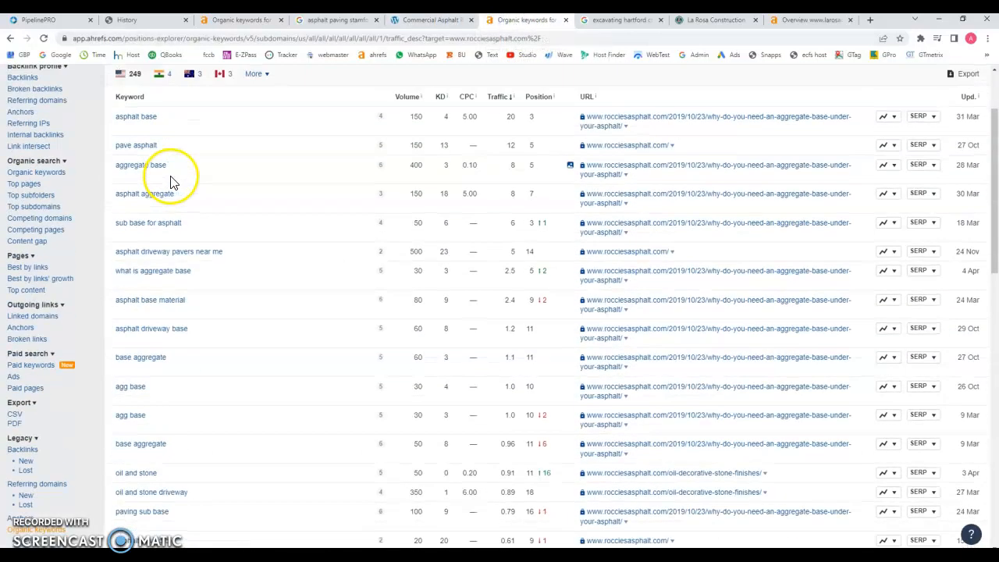
{"action": "left_click", "coordinate": [24, 127]}
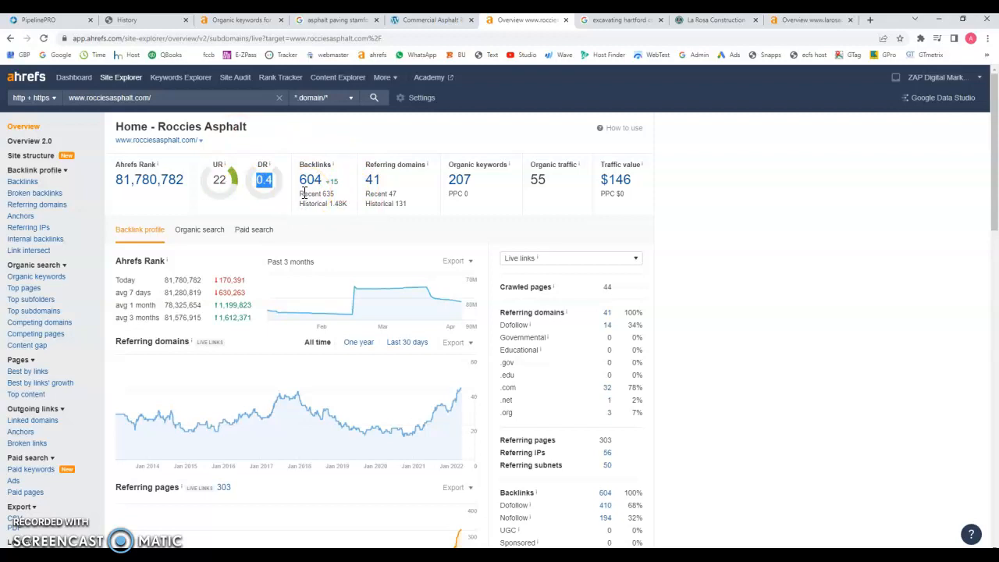
{"action": "left_click", "coordinate": [459, 184]}
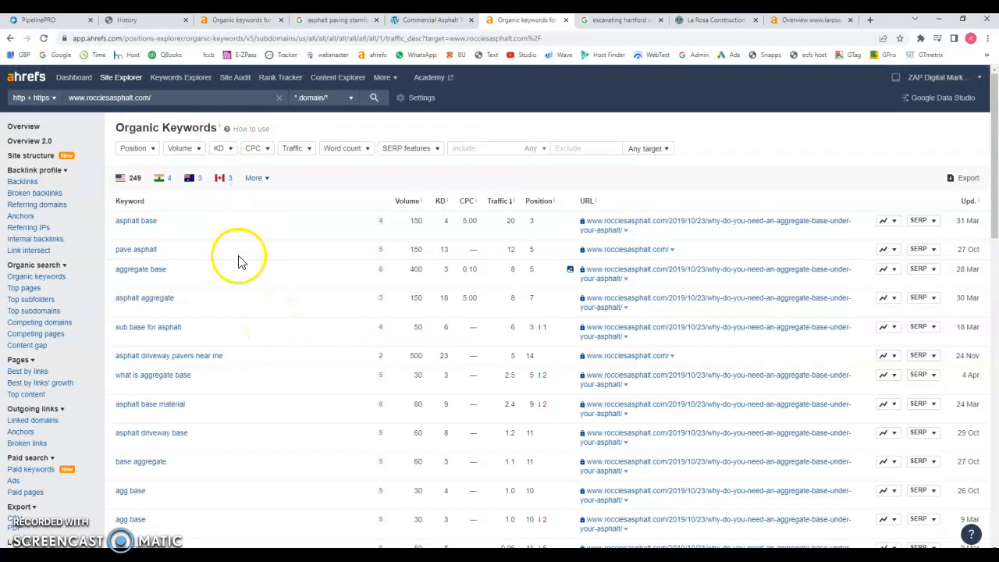
Examine the organic keywords of rocciesasphalt.com, highlight traffic for "asphalt paving ct" and "paving ct", and sort the list by ranking position
{"action": "scroll", "coordinate": [247, 308], "scroll_direction": "down", "scroll_amount": 2}
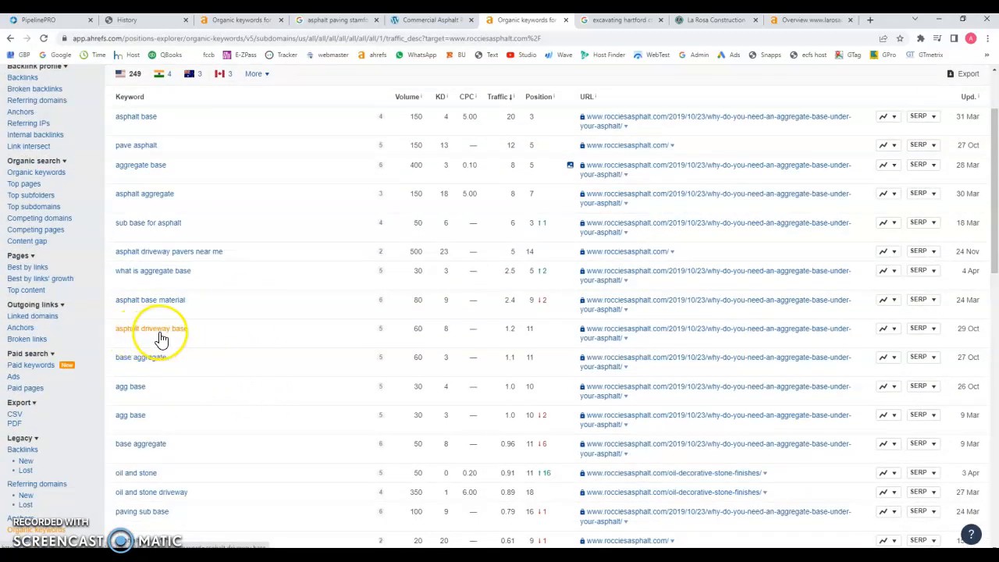
{"action": "scroll", "coordinate": [160, 338], "scroll_direction": "down", "scroll_amount": 4}
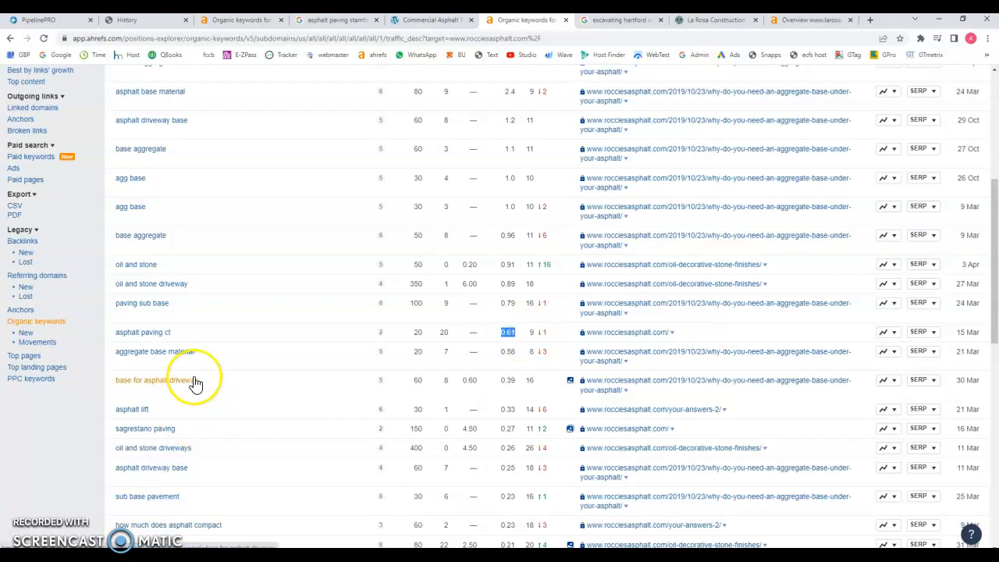
{"action": "scroll", "coordinate": [226, 449], "scroll_direction": "down", "scroll_amount": 1}
{"action": "scroll", "coordinate": [263, 408], "scroll_direction": "down", "scroll_amount": 2}
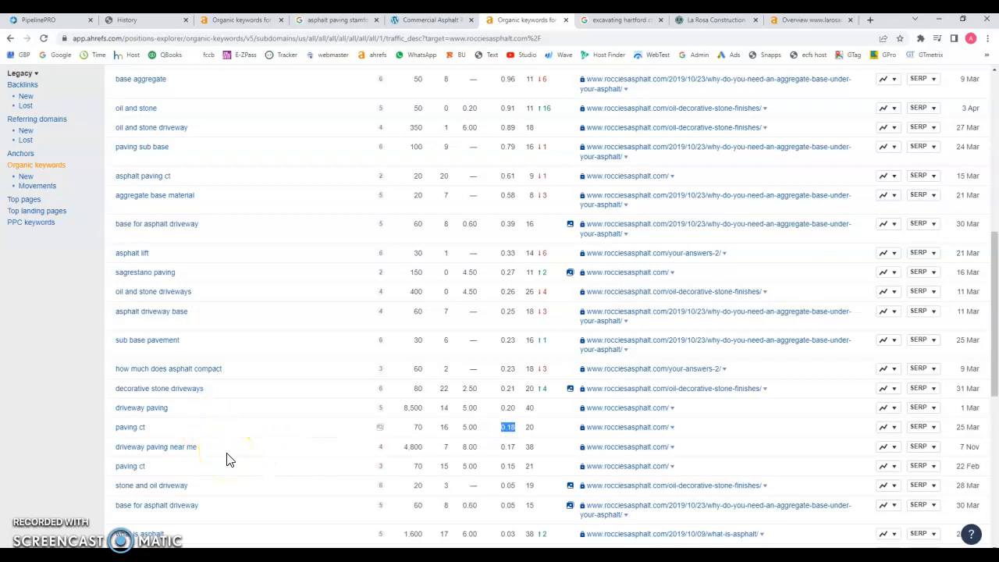
{"action": "scroll", "coordinate": [227, 461], "scroll_direction": "down", "scroll_amount": 3}
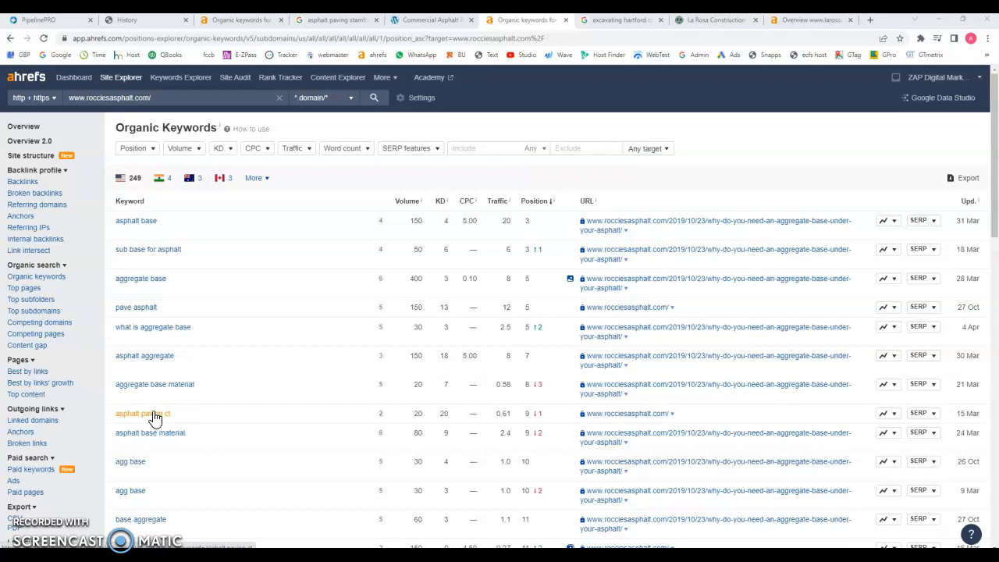
Glance at the Commercial Paving Services page of the Roccie's site and reopen the Ahrefs overview for rocciesasphalt.com
{"action": "left_click", "coordinate": [424, 25]}
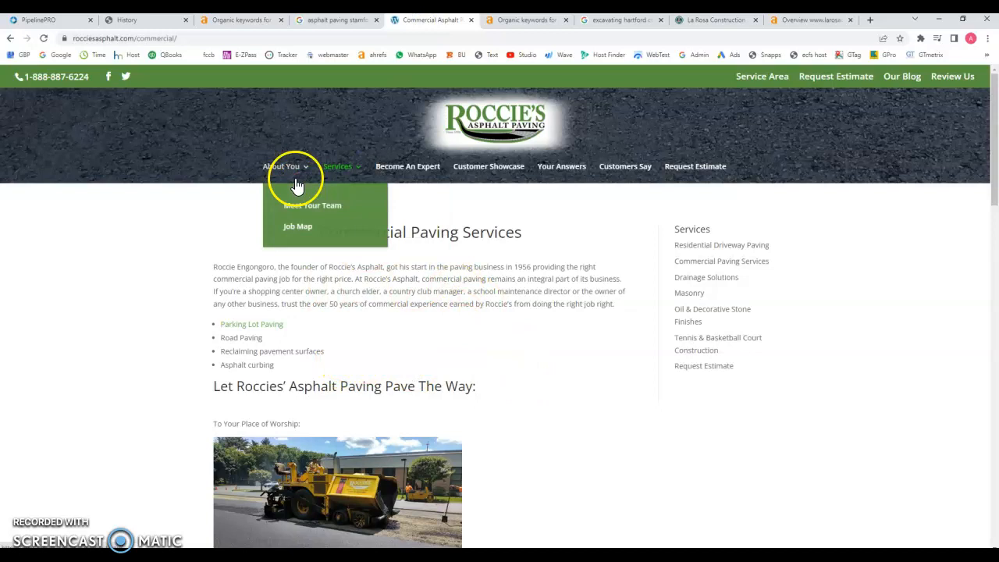
{"action": "left_click", "coordinate": [541, 23]}
{"action": "left_click", "coordinate": [33, 128]}
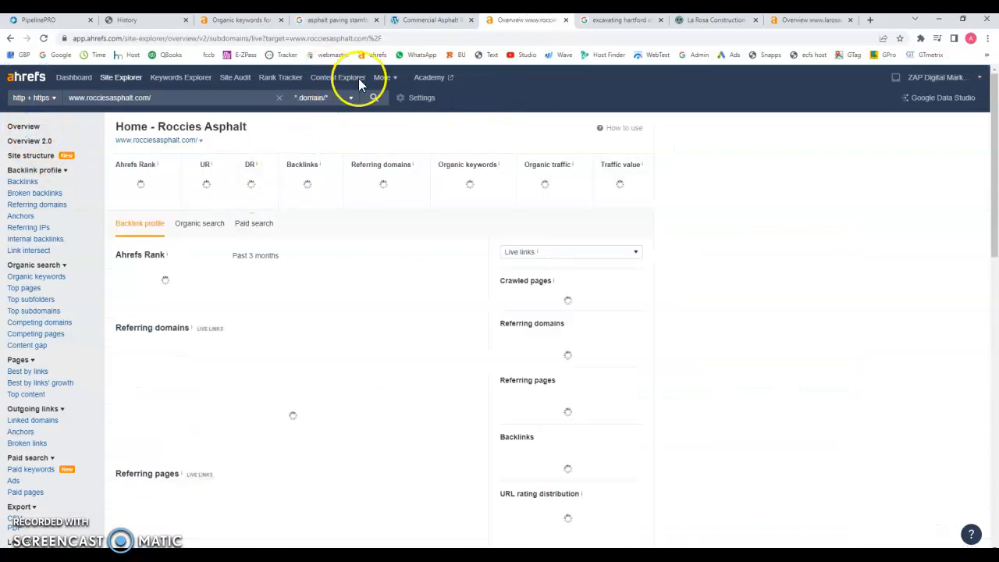
Return to the Roccie's Asphalt Paving website, open its home page and review the page's content from banner to awards section
{"action": "left_click", "coordinate": [428, 24]}
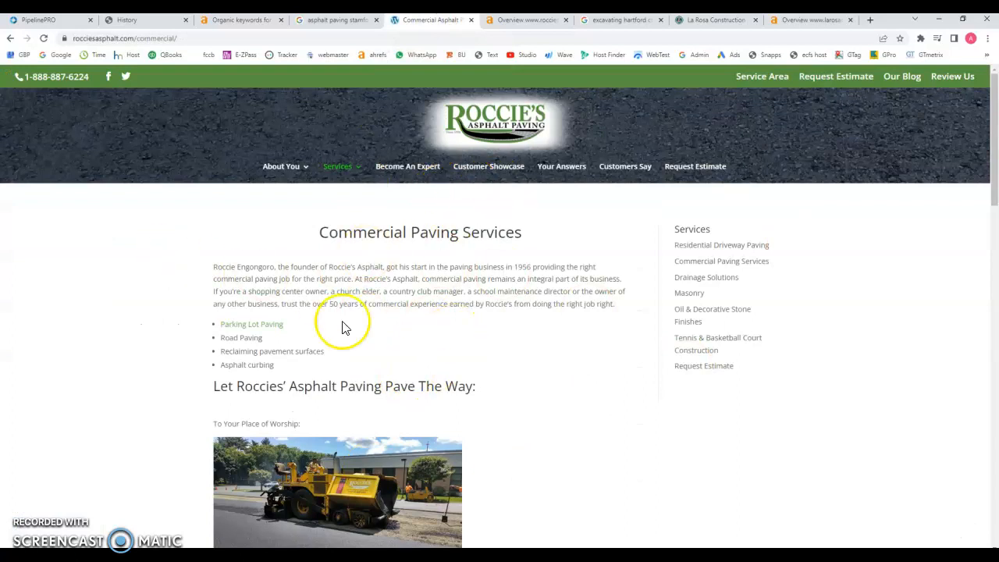
{"action": "scroll", "coordinate": [560, 408], "scroll_direction": "down", "scroll_amount": 5}
{"action": "scroll", "coordinate": [434, 495], "scroll_direction": "up", "scroll_amount": 4}
{"action": "scroll", "coordinate": [435, 495], "scroll_direction": "up", "scroll_amount": 1}
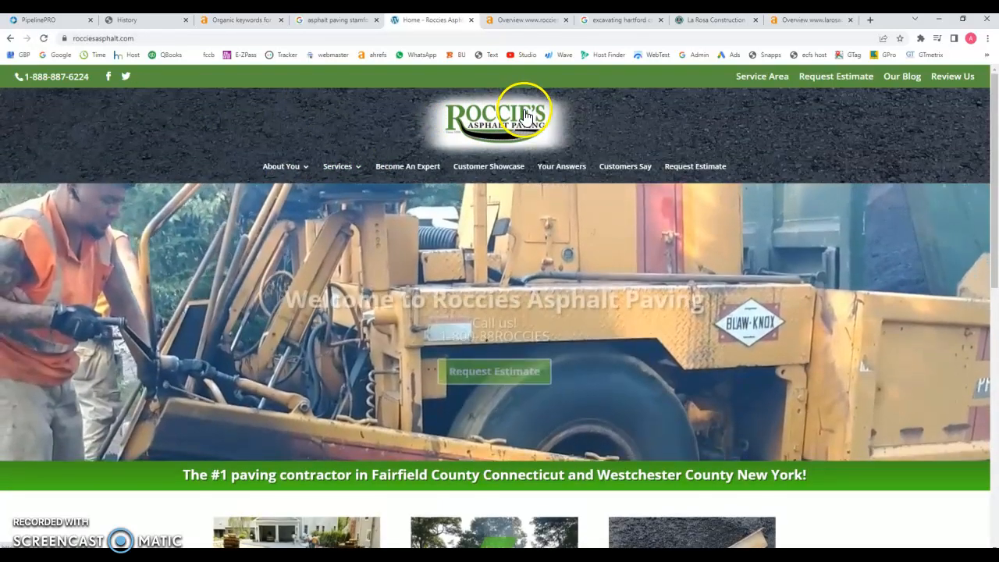
{"action": "scroll", "coordinate": [531, 286], "scroll_direction": "down", "scroll_amount": 6}
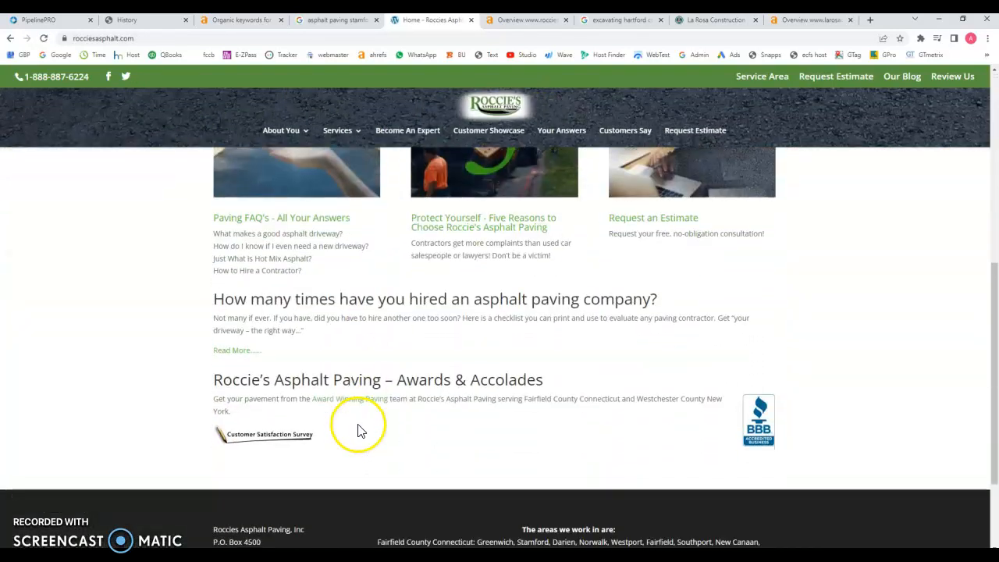
{"action": "scroll", "coordinate": [587, 492], "scroll_direction": "up", "scroll_amount": 2}
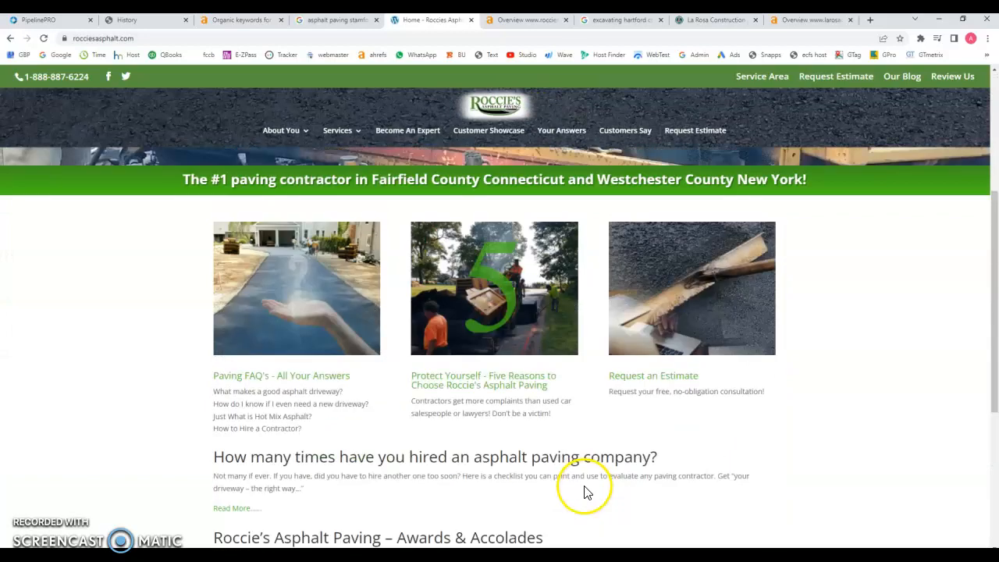
{"action": "scroll", "coordinate": [587, 492], "scroll_direction": "up", "scroll_amount": 1}
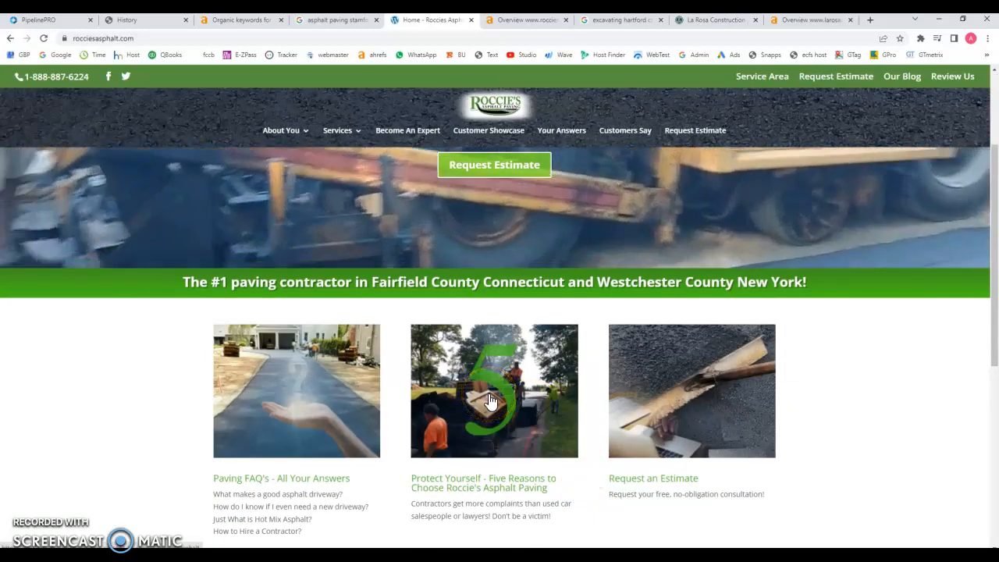
{"action": "scroll", "coordinate": [490, 401], "scroll_direction": "up", "scroll_amount": 3}
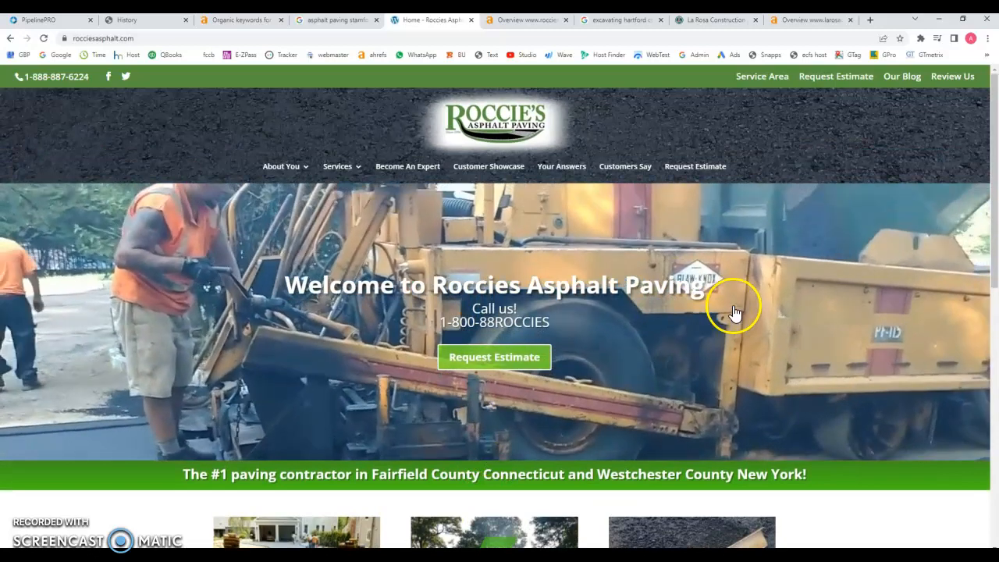
Switch to the Google results for "excavating hartford ct" and examine the map listings, directory sites and contractor results
{"action": "left_click", "coordinate": [616, 20]}
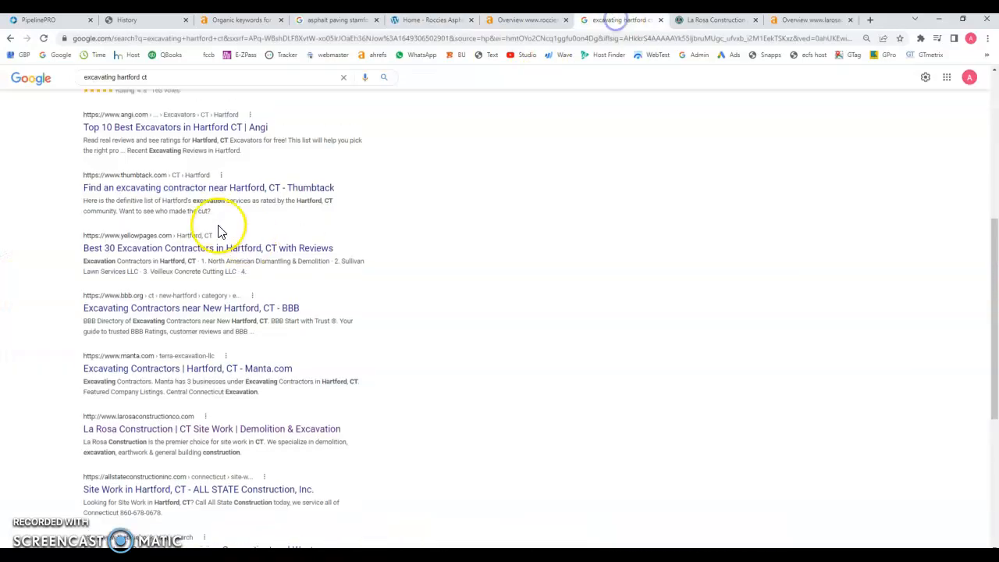
{"action": "scroll", "coordinate": [215, 203], "scroll_direction": "up", "scroll_amount": 5}
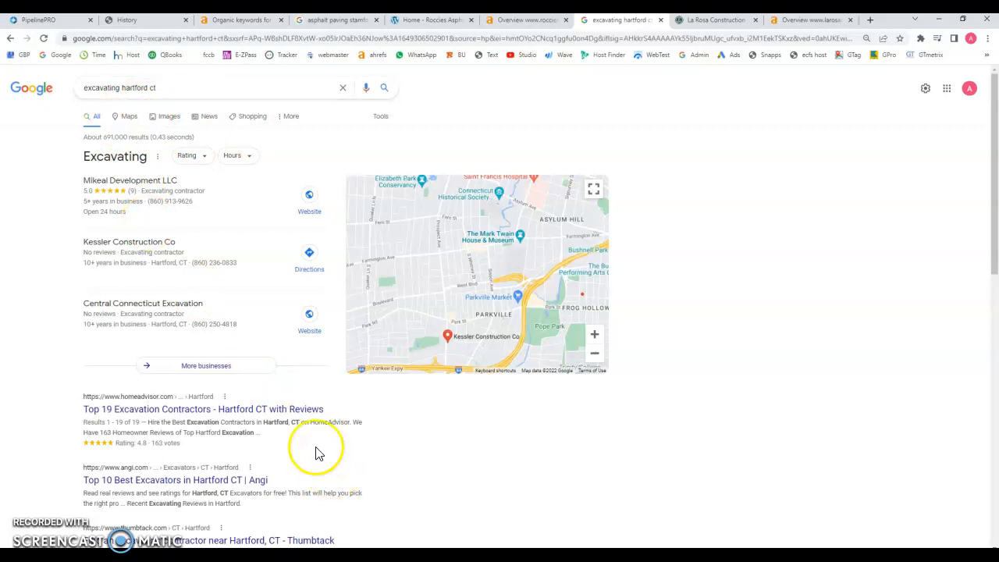
{"action": "scroll", "coordinate": [317, 453], "scroll_direction": "down", "scroll_amount": 5}
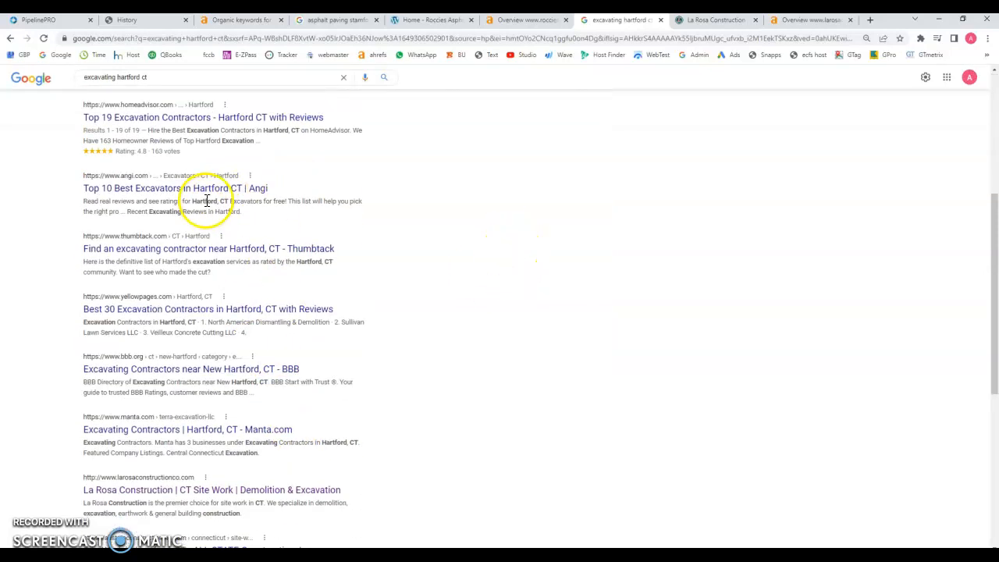
{"action": "scroll", "coordinate": [207, 201], "scroll_direction": "up", "scroll_amount": 5}
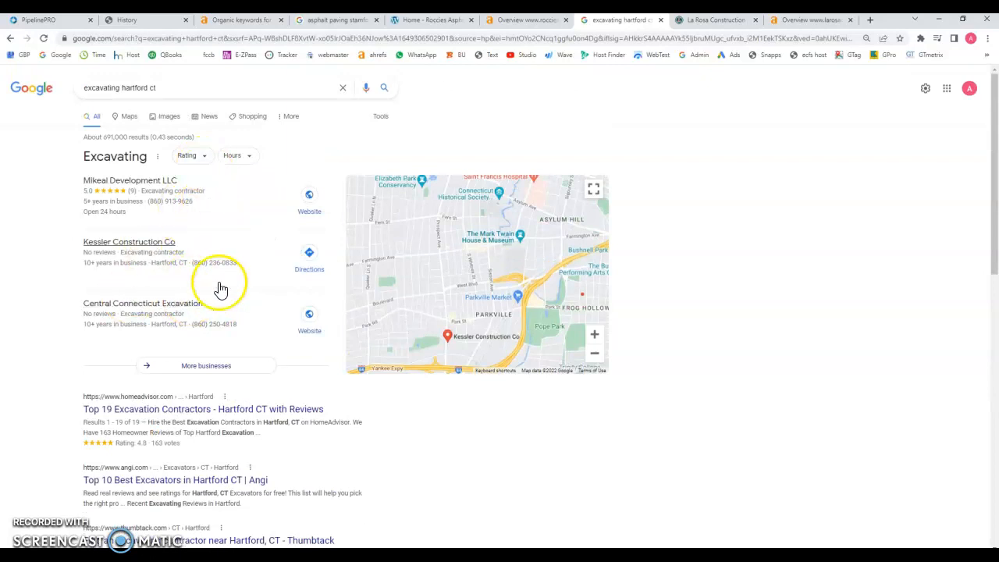
{"action": "scroll", "coordinate": [215, 234], "scroll_direction": "down", "scroll_amount": 3}
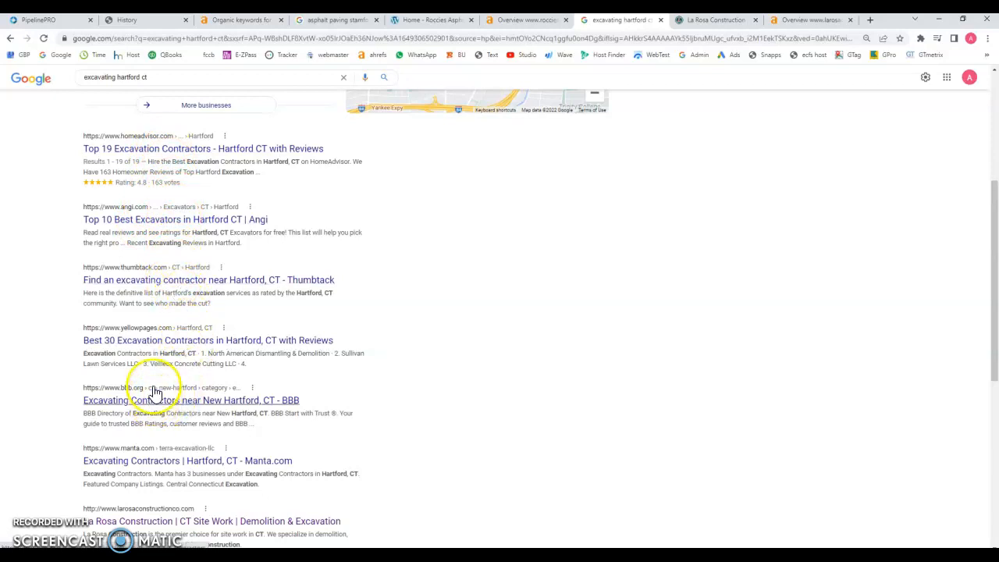
{"action": "scroll", "coordinate": [148, 390], "scroll_direction": "down", "scroll_amount": 2}
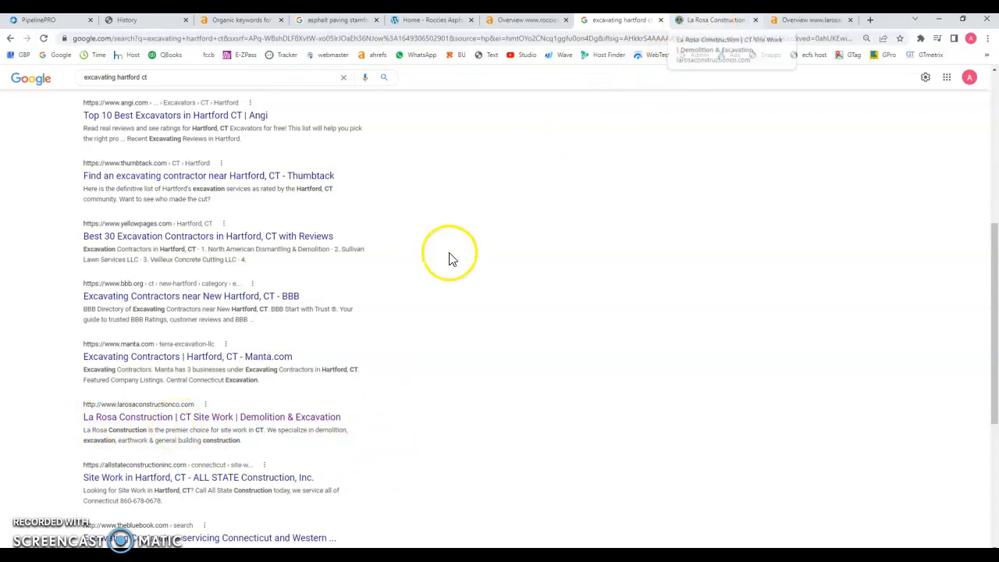
{"action": "scroll", "coordinate": [238, 328], "scroll_direction": "up", "scroll_amount": 1}
Switch to the La Rosa Construction website, examine its home page and highlight the paragraph under General Contractors for Every Construction Need
{"action": "left_click", "coordinate": [705, 22]}
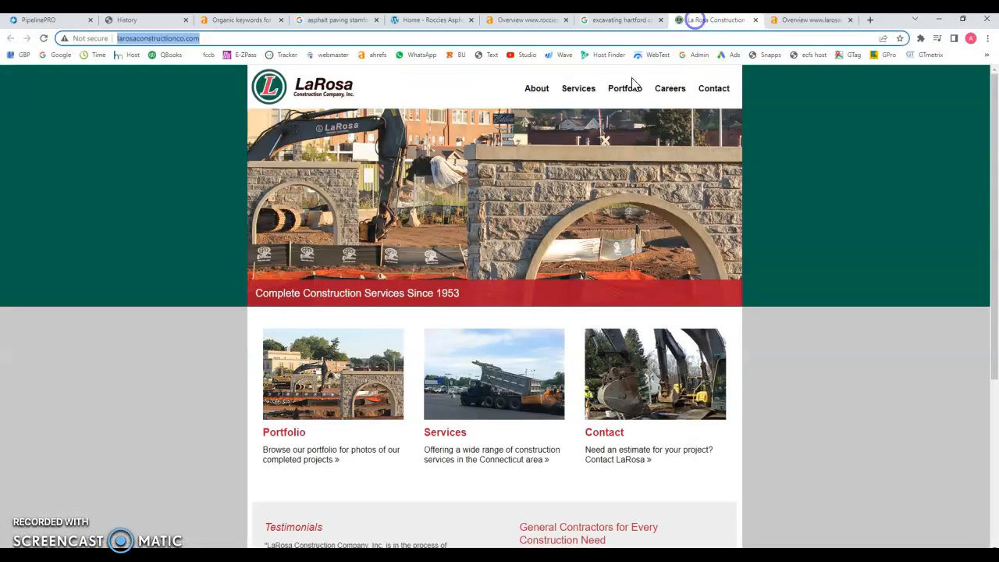
{"action": "scroll", "coordinate": [460, 373], "scroll_direction": "down", "scroll_amount": 3}
{"action": "scroll", "coordinate": [437, 367], "scroll_direction": "up", "scroll_amount": 3}
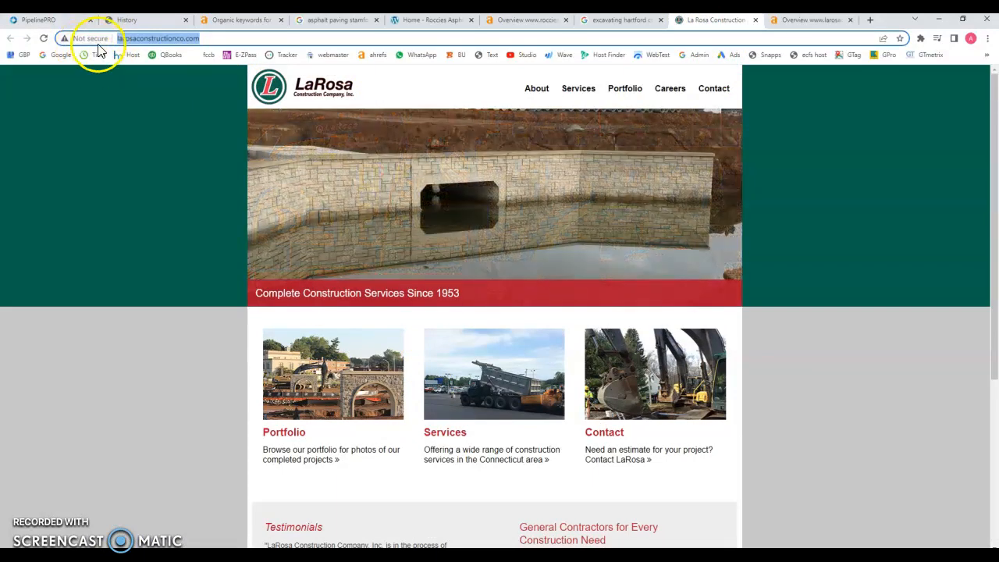
{"action": "scroll", "coordinate": [614, 311], "scroll_direction": "down", "scroll_amount": 2}
{"action": "scroll", "coordinate": [615, 311], "scroll_direction": "down", "scroll_amount": 2}
{"action": "left_click_drag", "start_coordinate": [410, 364], "coordinate": [325, 306]}
{"action": "left_click_drag", "start_coordinate": [659, 363], "coordinate": [520, 297]}
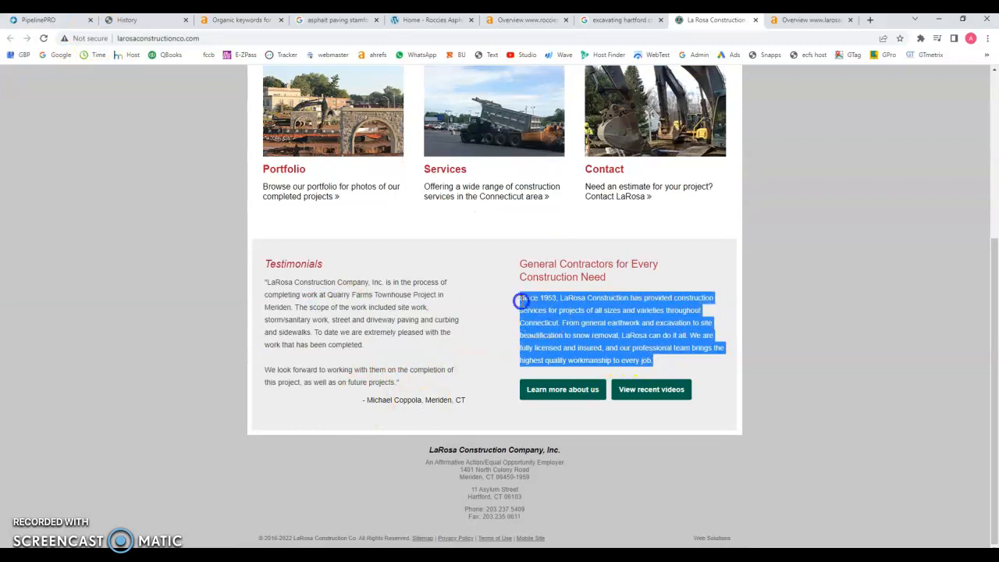
{"action": "scroll", "coordinate": [512, 300], "scroll_direction": "up", "scroll_amount": 4}
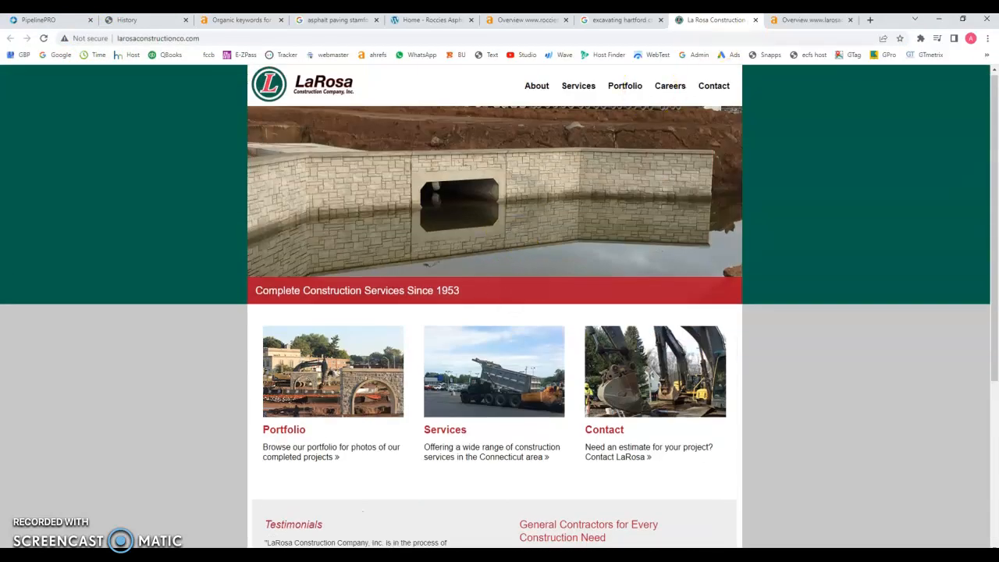
In Ahrefs, open the organic keywords of larosaconstructionco.com and highlight figures for "excavating hartford ct" and "construction connecticut"
{"action": "left_click", "coordinate": [788, 20]}
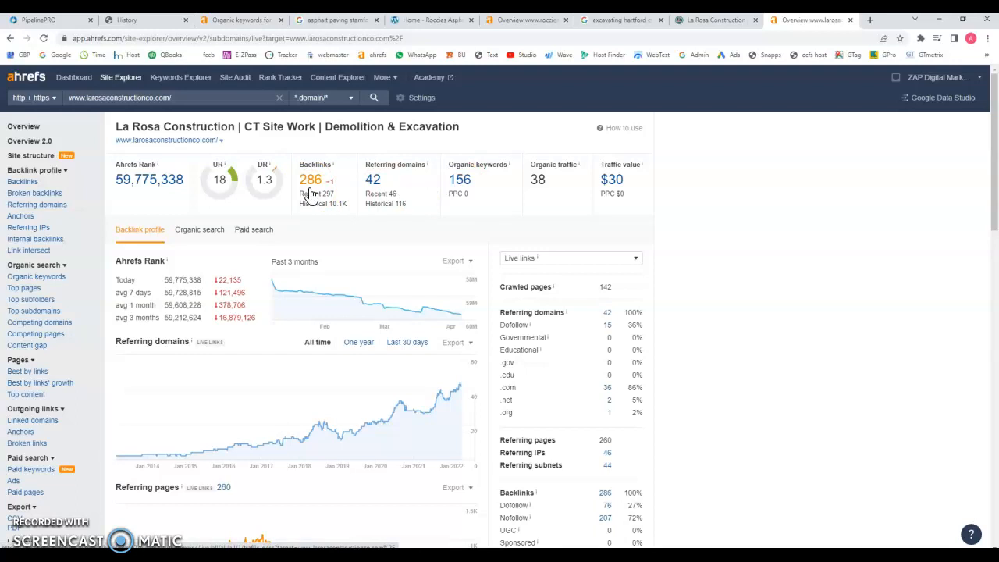
{"action": "left_click", "coordinate": [459, 180]}
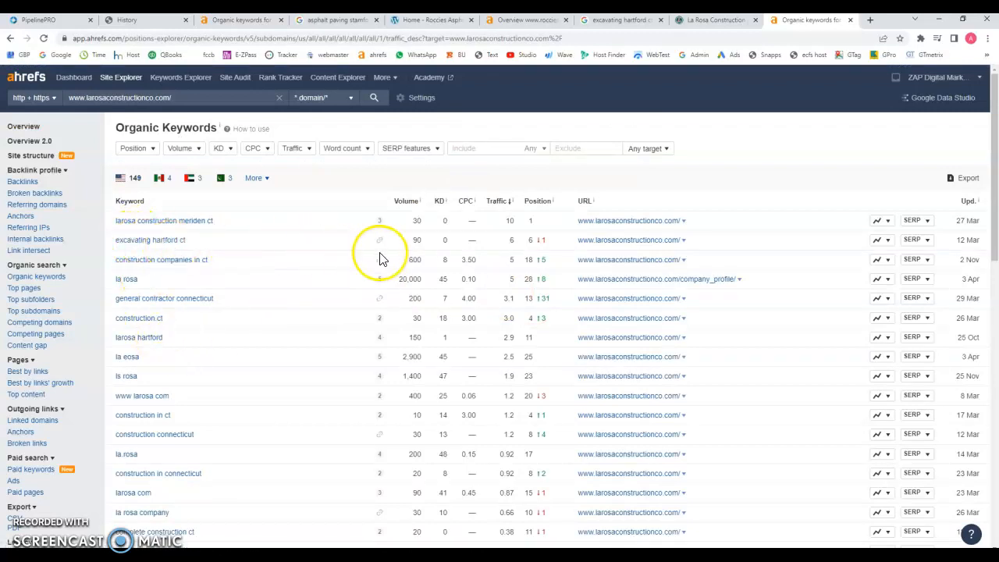
{"action": "double_click", "coordinate": [416, 239]}
{"action": "left_click", "coordinate": [420, 244]}
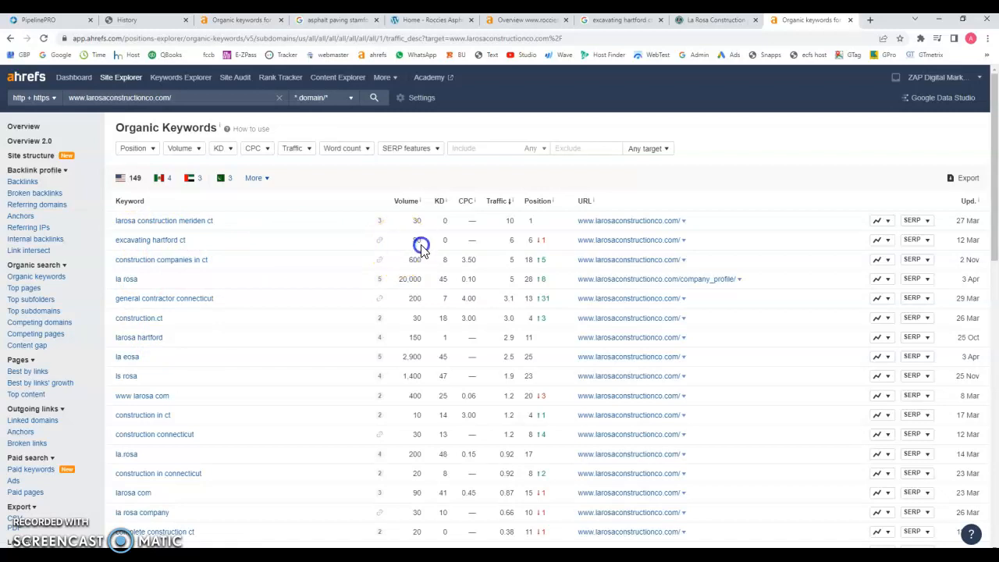
{"action": "double_click", "coordinate": [512, 240]}
{"action": "double_click", "coordinate": [508, 435]}
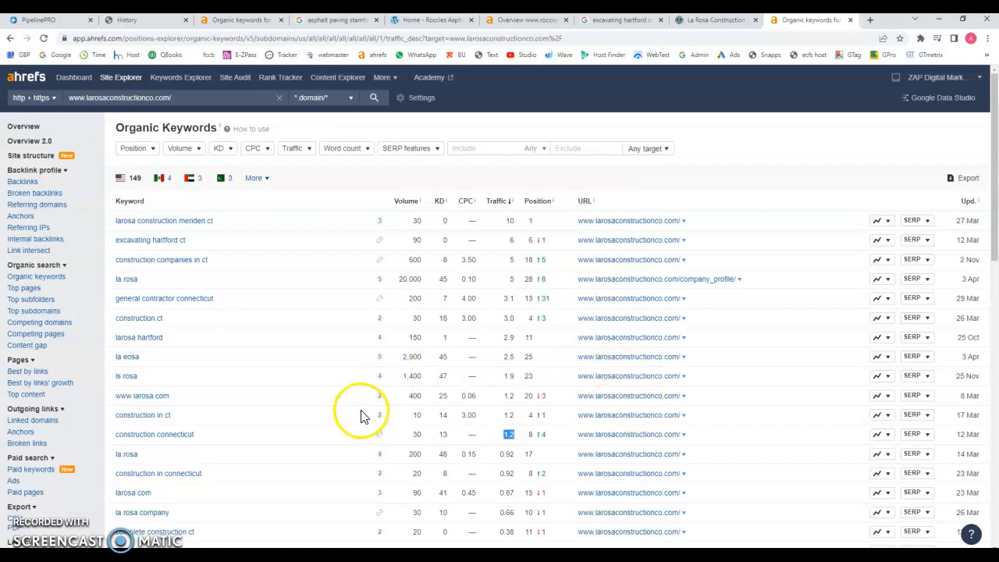
Revisit the Cavaliere Industries History page and open the Ahrefs overview for cavaliereindustries.com for comparison
{"action": "left_click", "coordinate": [147, 23]}
{"action": "scroll", "coordinate": [309, 332], "scroll_direction": "up", "scroll_amount": 3}
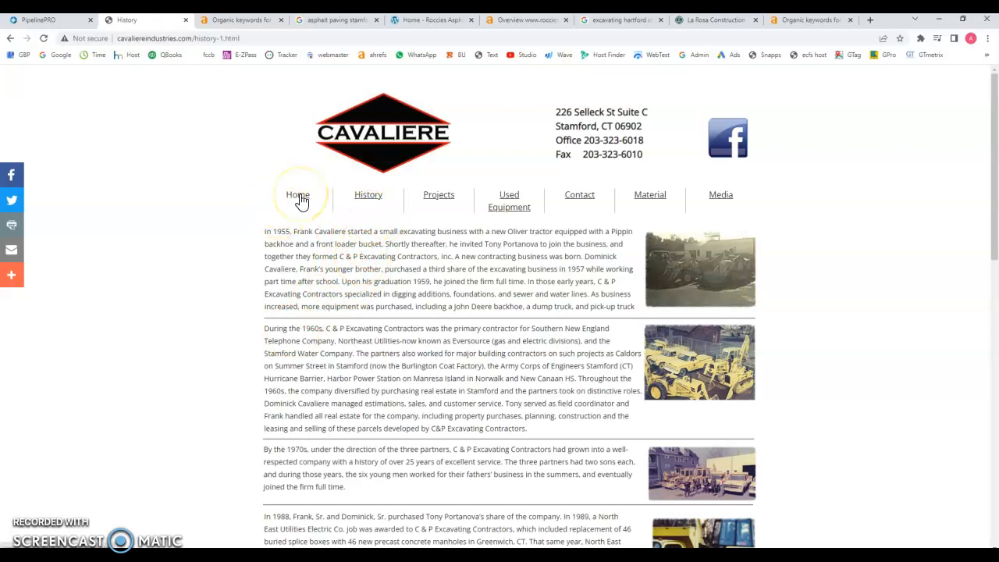
{"action": "left_click", "coordinate": [221, 24]}
{"action": "left_click", "coordinate": [31, 141]}
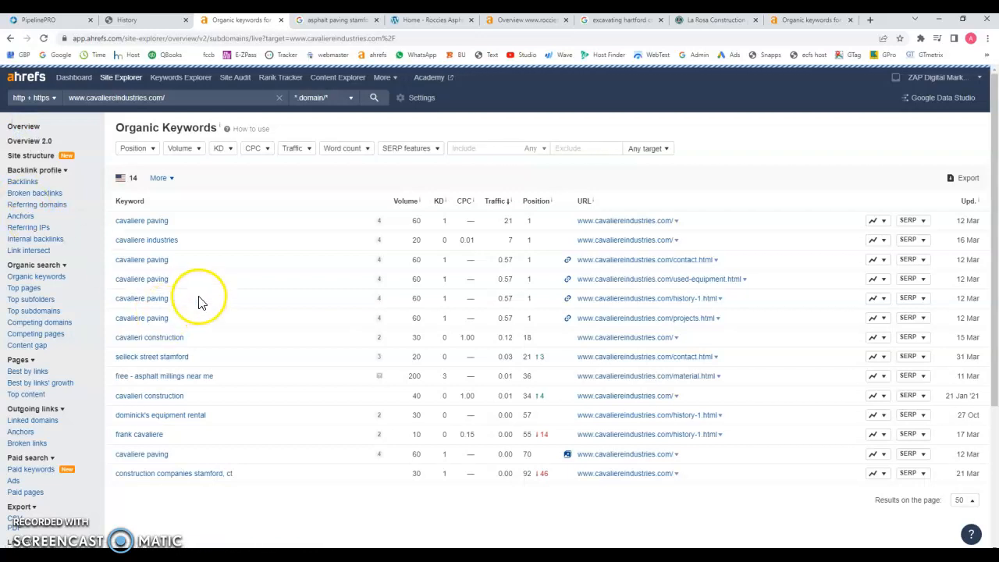
{"action": "left_click", "coordinate": [162, 22]}
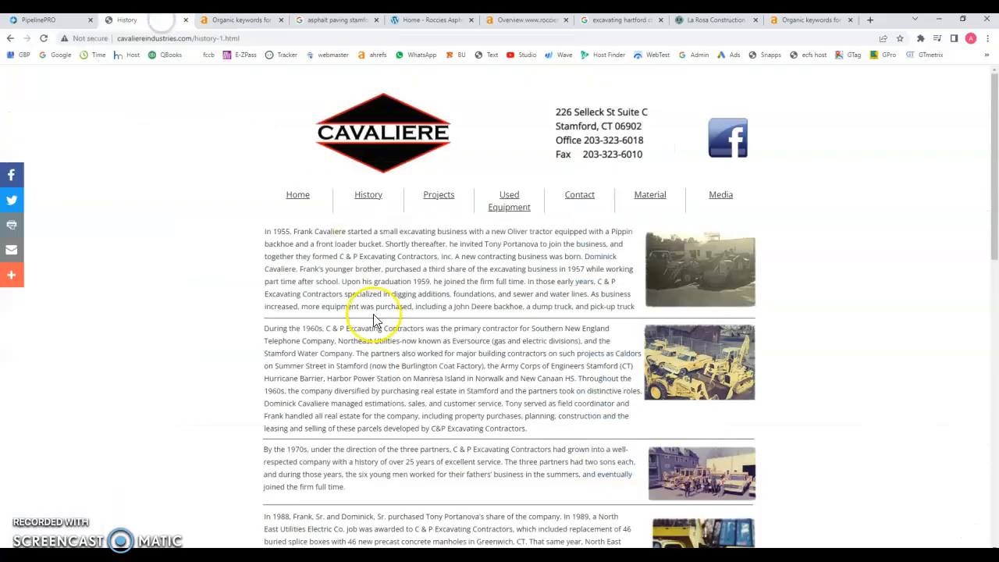